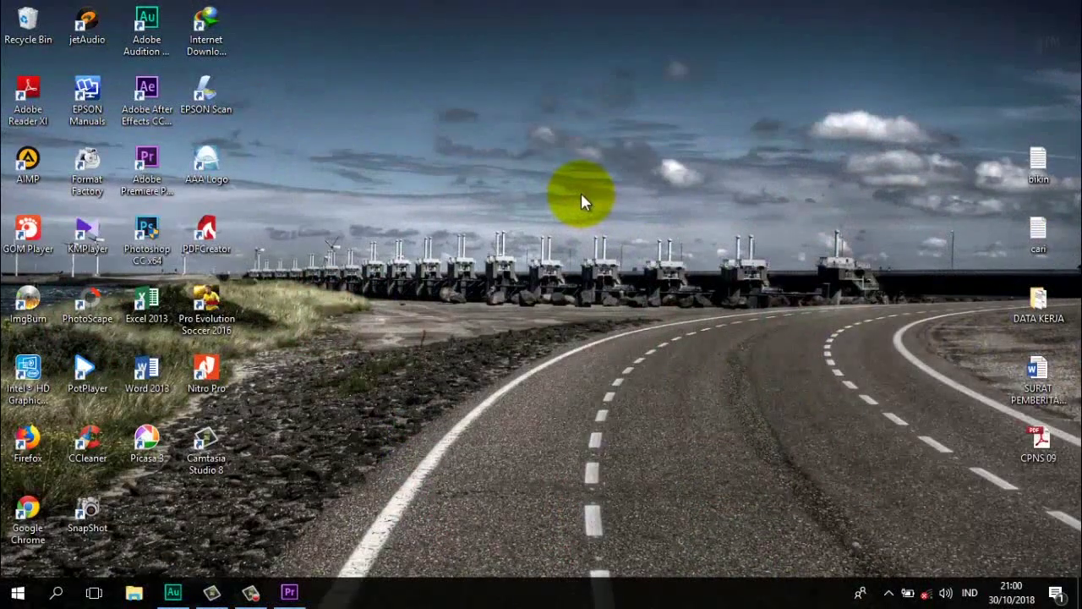
Step: Restore the Premiere Pro window and scrub through the start of the LOGO DI VIDEO sequence
click(289, 592)
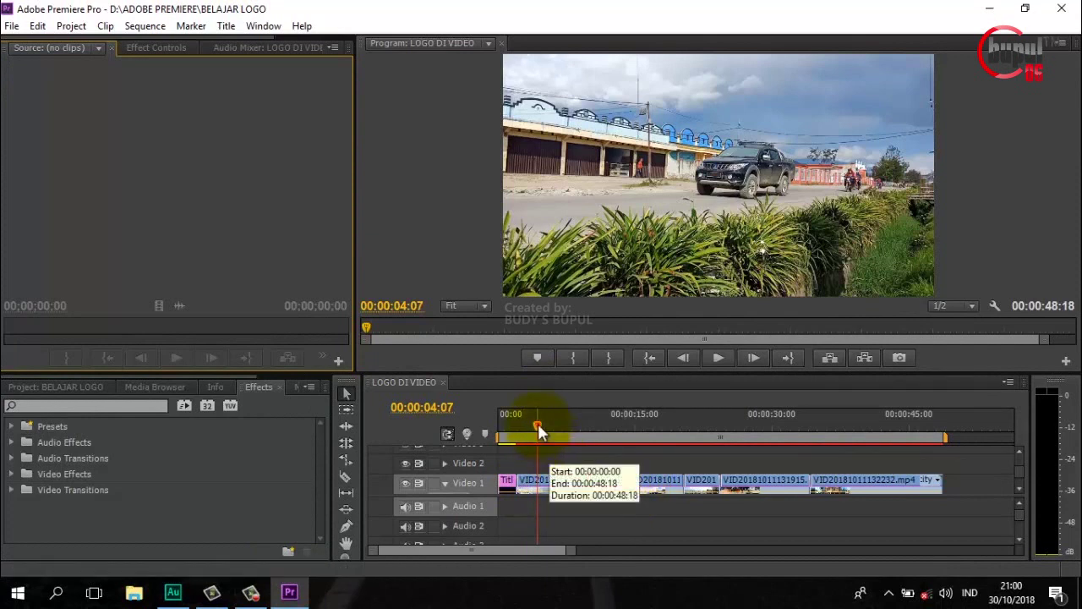
mouse_move(538, 423)
mouse_down()
mouse_move(584, 438)
mouse_move(668, 438)
mouse_up()
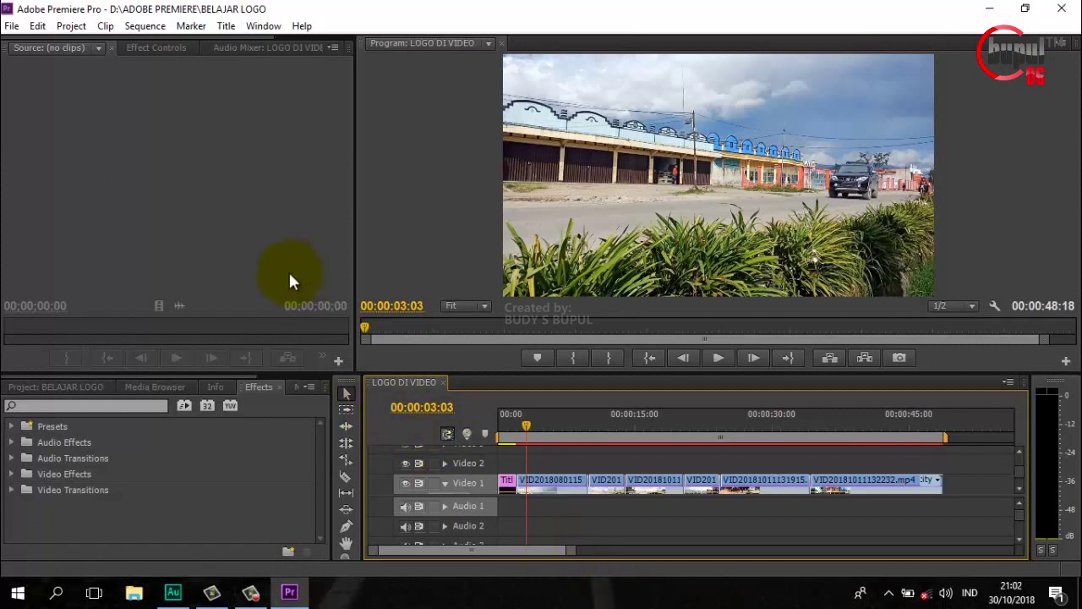
Step: Import all four files from the Videos\LOGO folder through File > Import
click(12, 28)
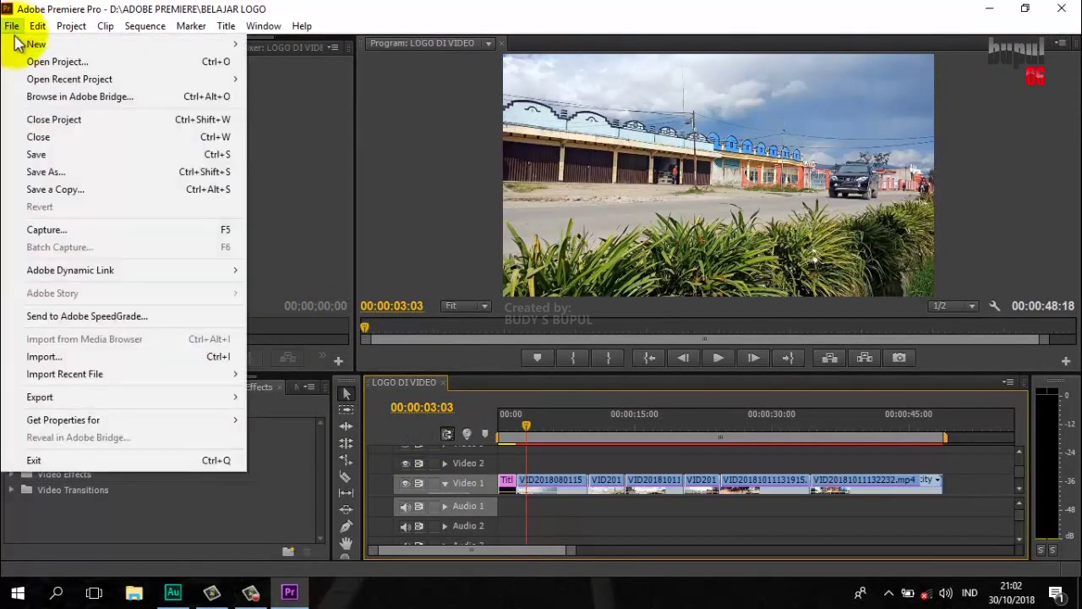
click(65, 357)
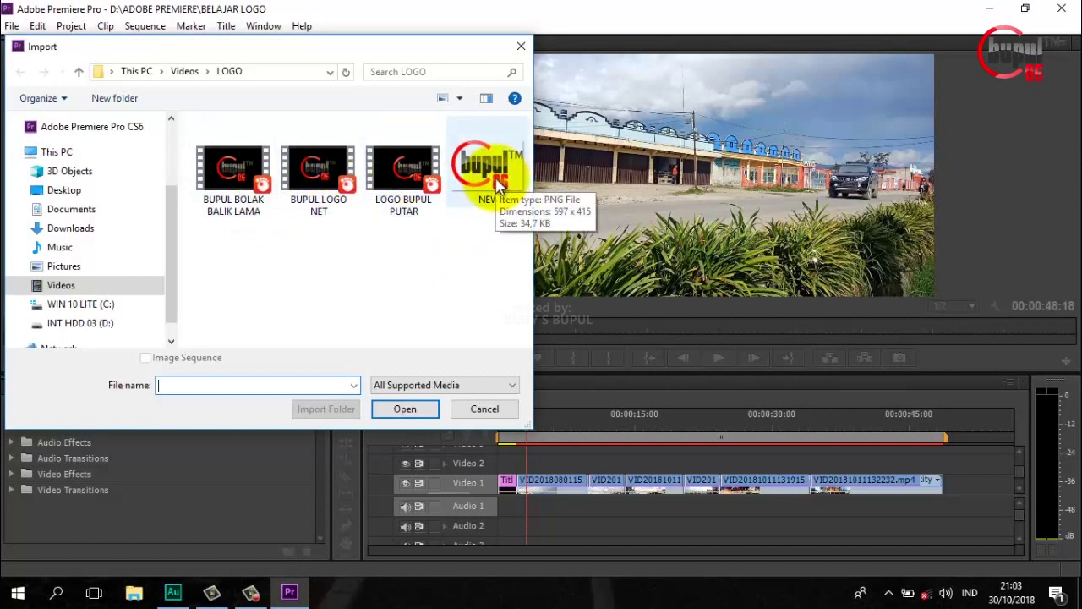
drag(211, 238, 492, 166)
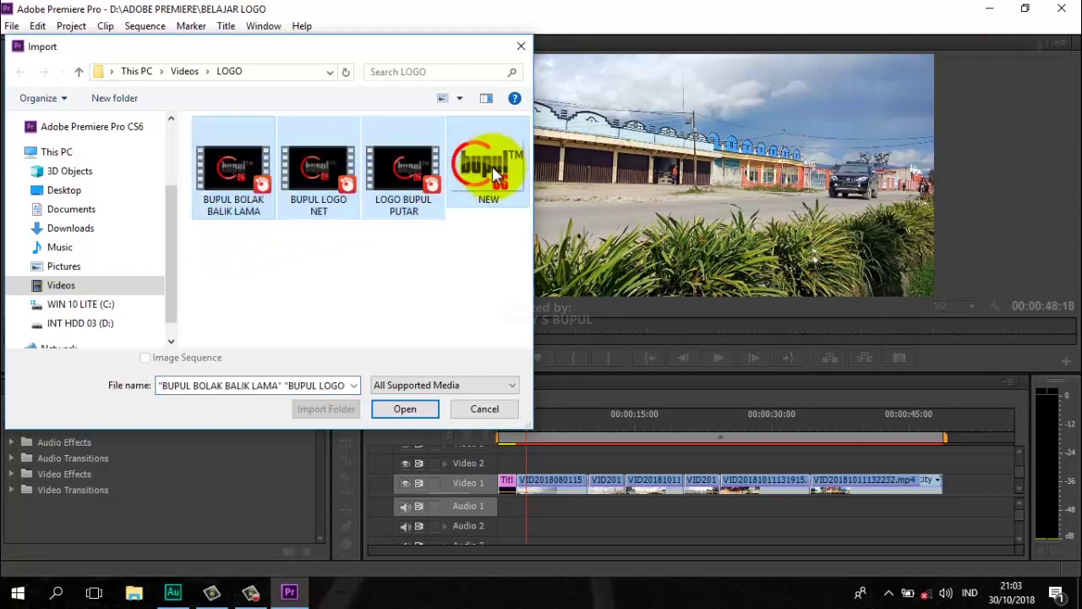
click(422, 407)
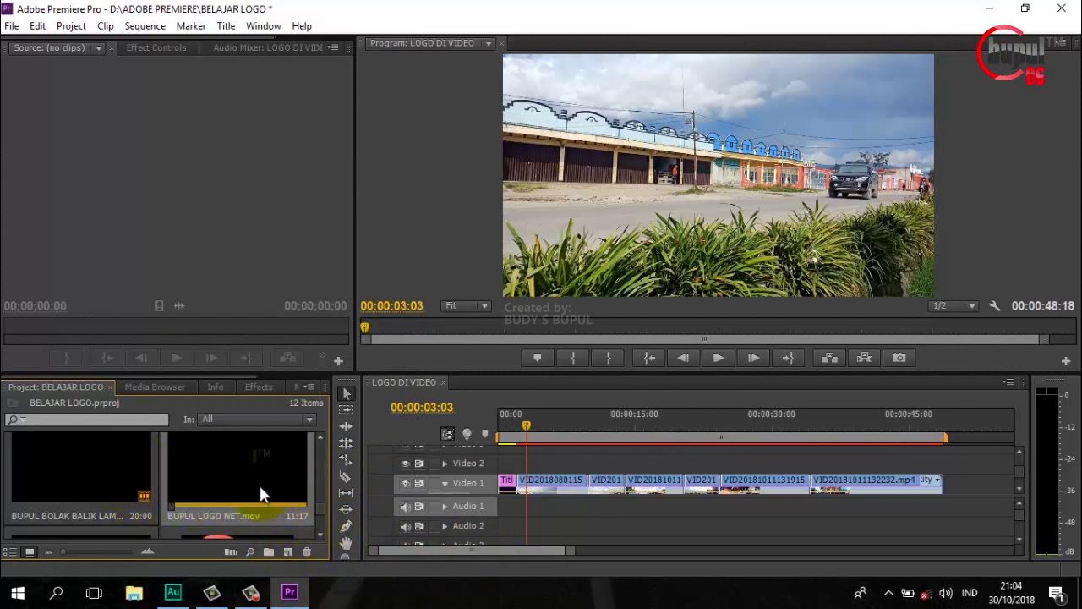
Step: Drop BUPUL LOGO NET.mov on Video 2 at the sequence start and play a preview
drag(234, 467, 540, 472)
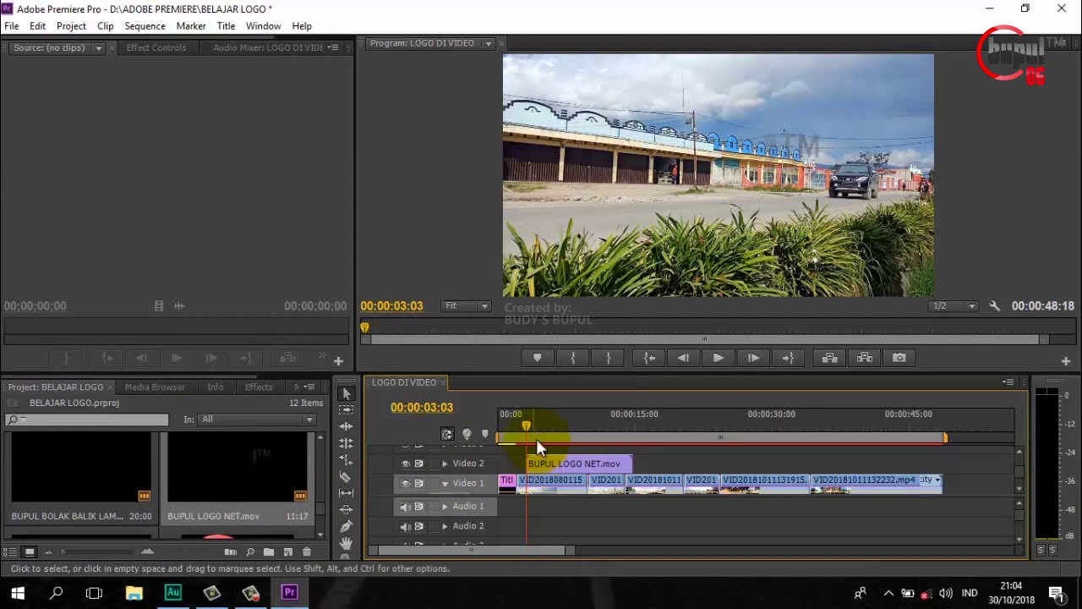
click(539, 425)
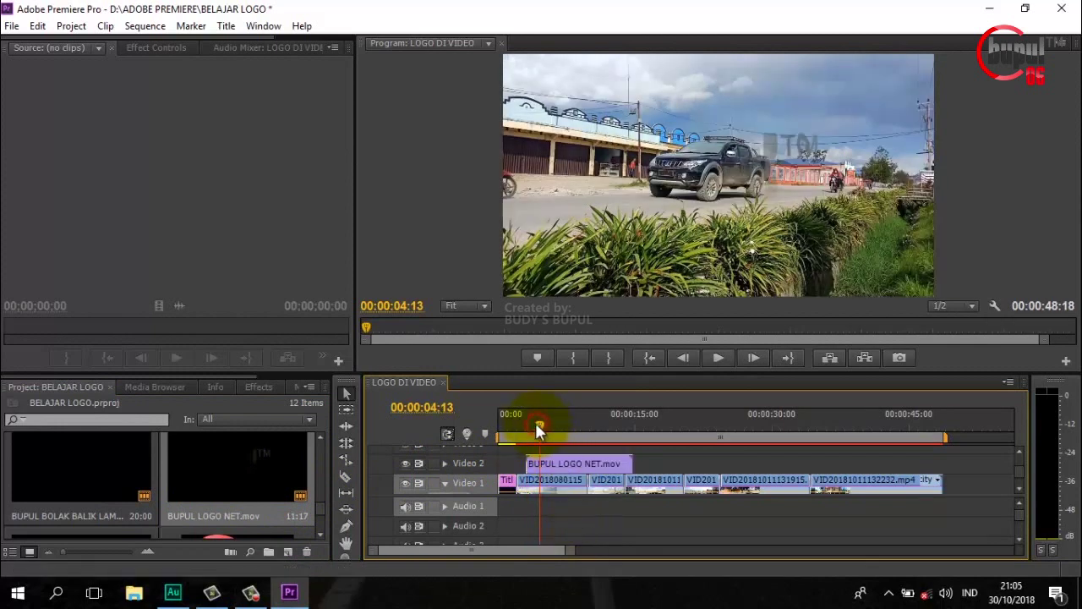
drag(536, 424, 525, 418)
click(711, 357)
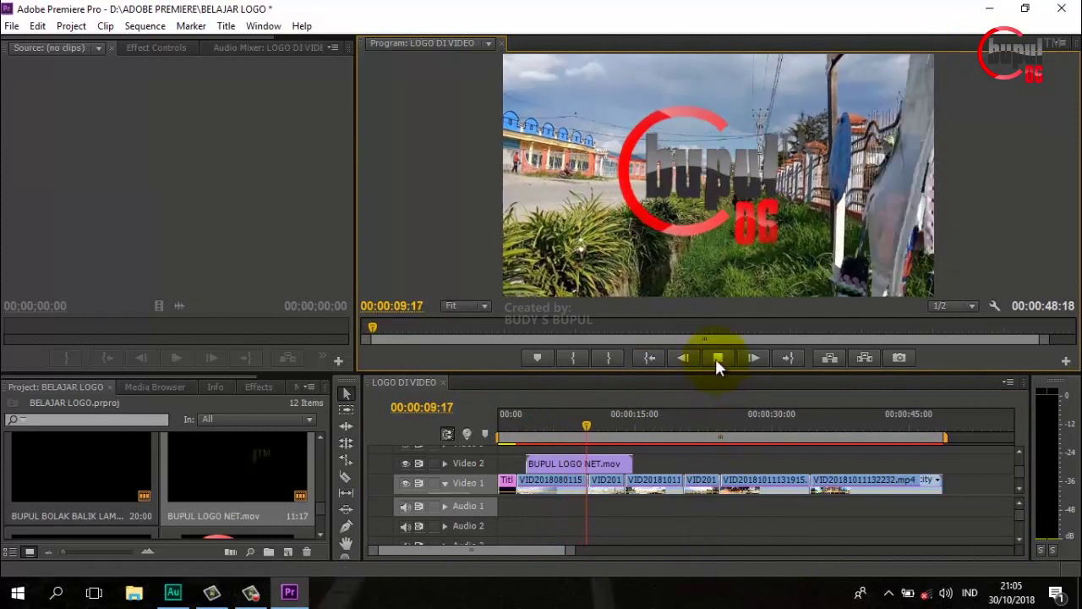
click(715, 358)
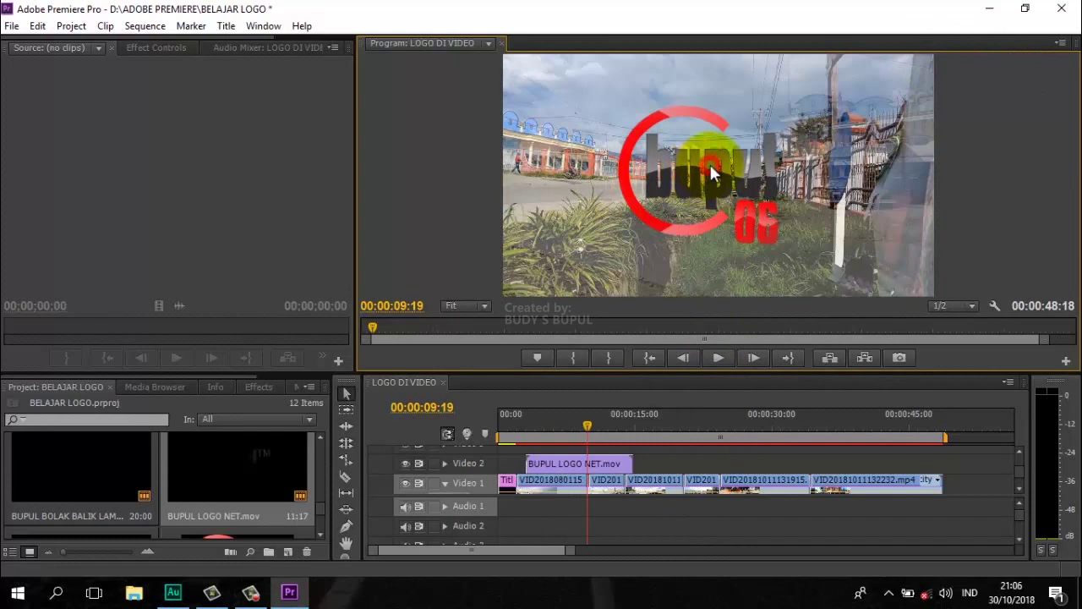
Step: Scale the BUPUL LOGO NET clip down in the Program monitor and position it top-right
click(709, 161)
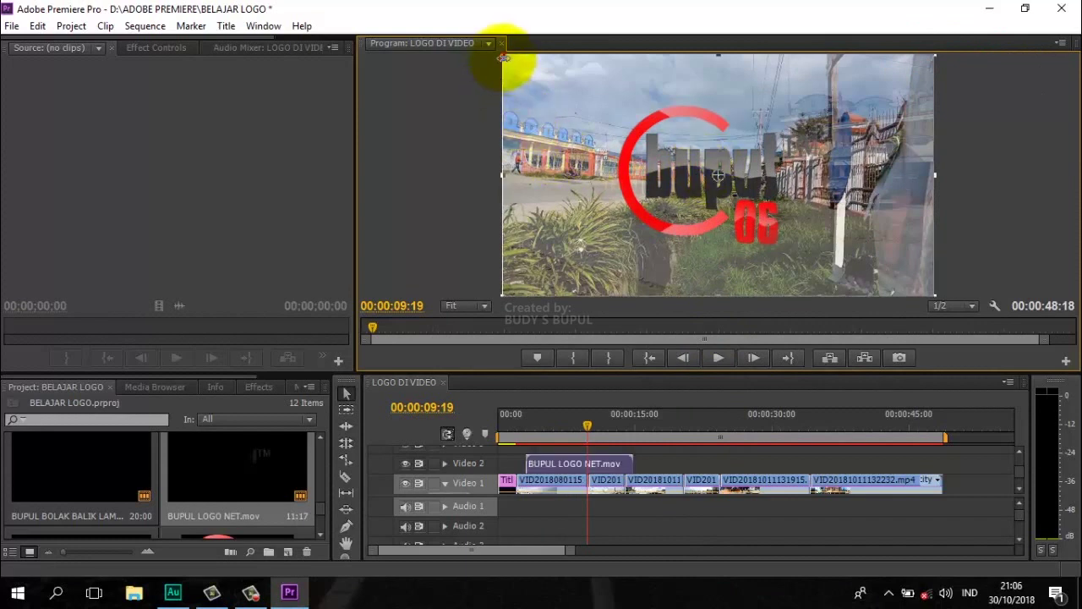
drag(503, 57, 623, 160)
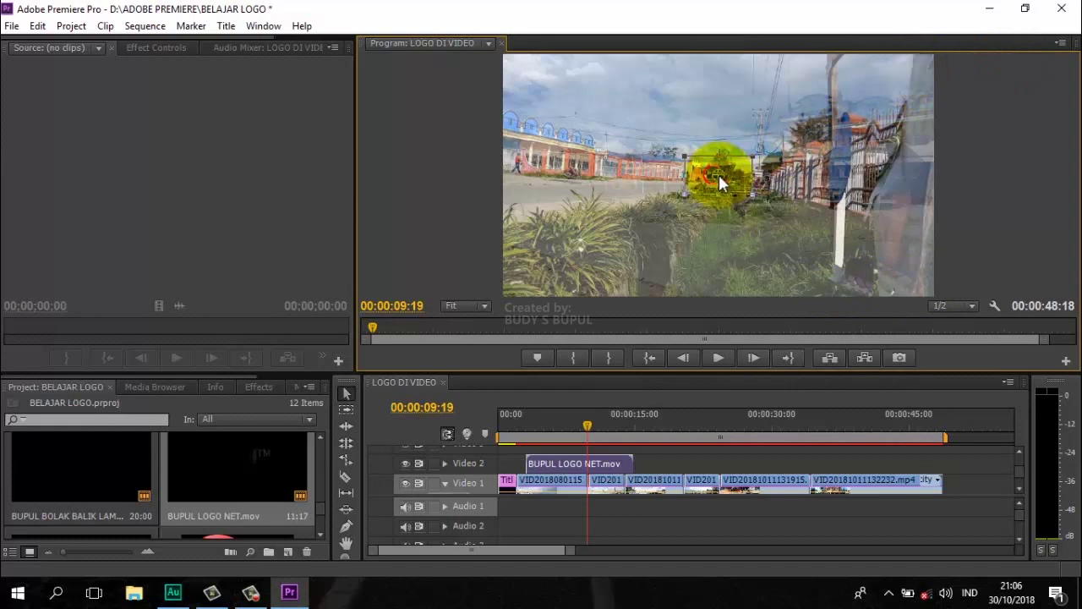
mouse_move(718, 174)
mouse_down()
mouse_move(860, 105)
mouse_move(917, 63)
mouse_up()
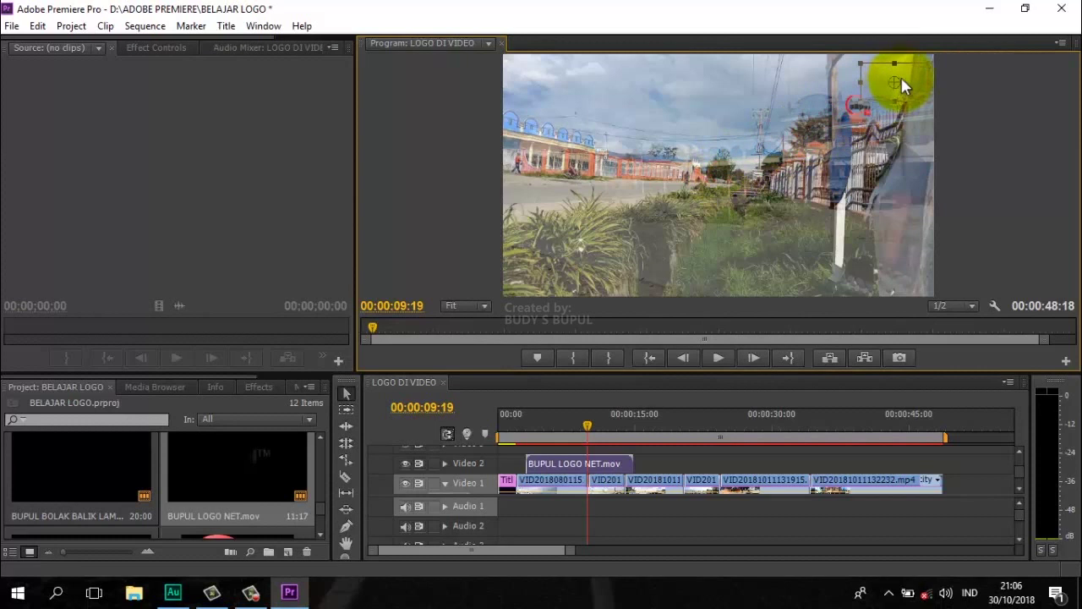
mouse_move(916, 63)
mouse_down()
mouse_move(916, 76)
mouse_move(905, 71)
mouse_up()
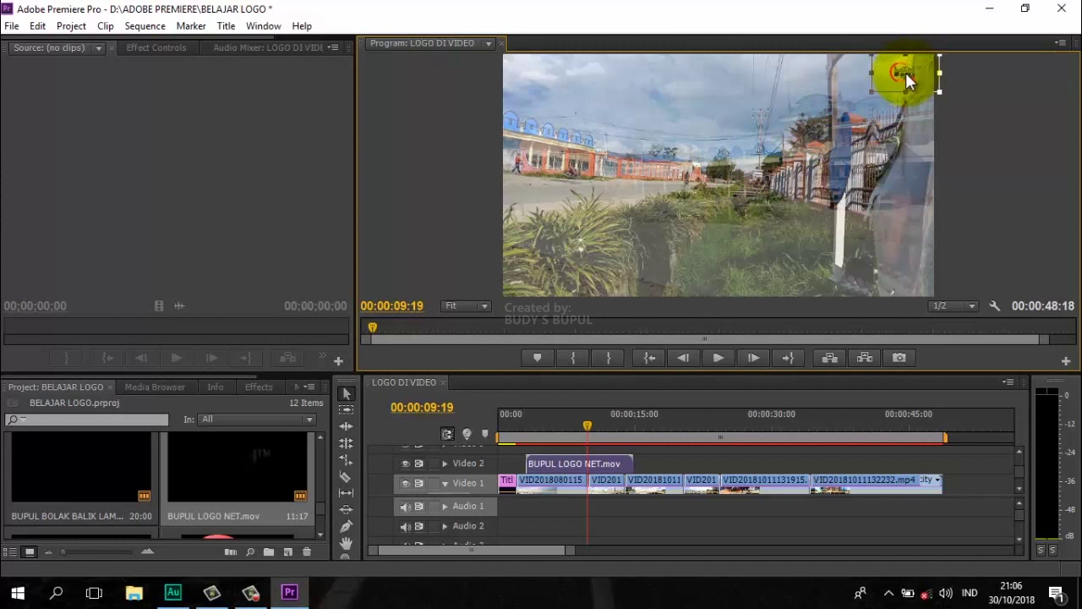
drag(906, 71, 906, 74)
click(451, 526)
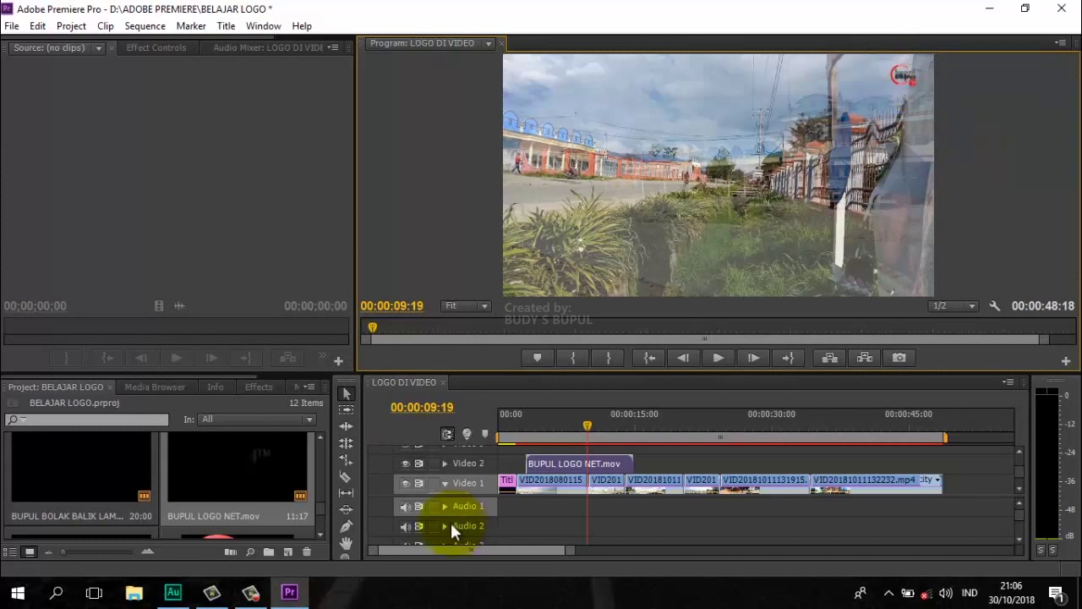
Step: Play the sequence from near the start to check the corner logo
click(523, 429)
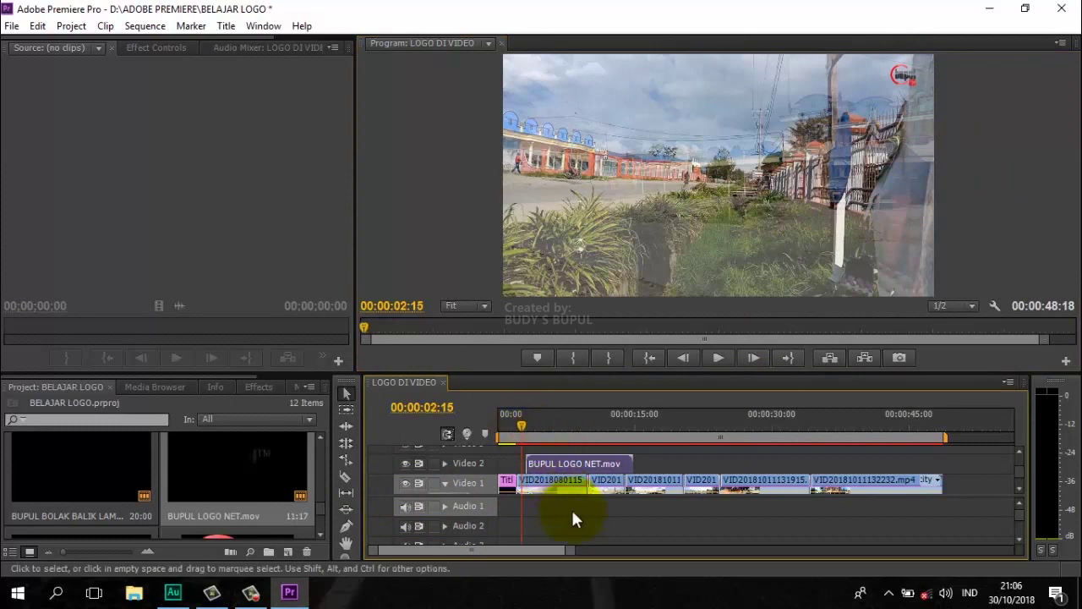
click(716, 360)
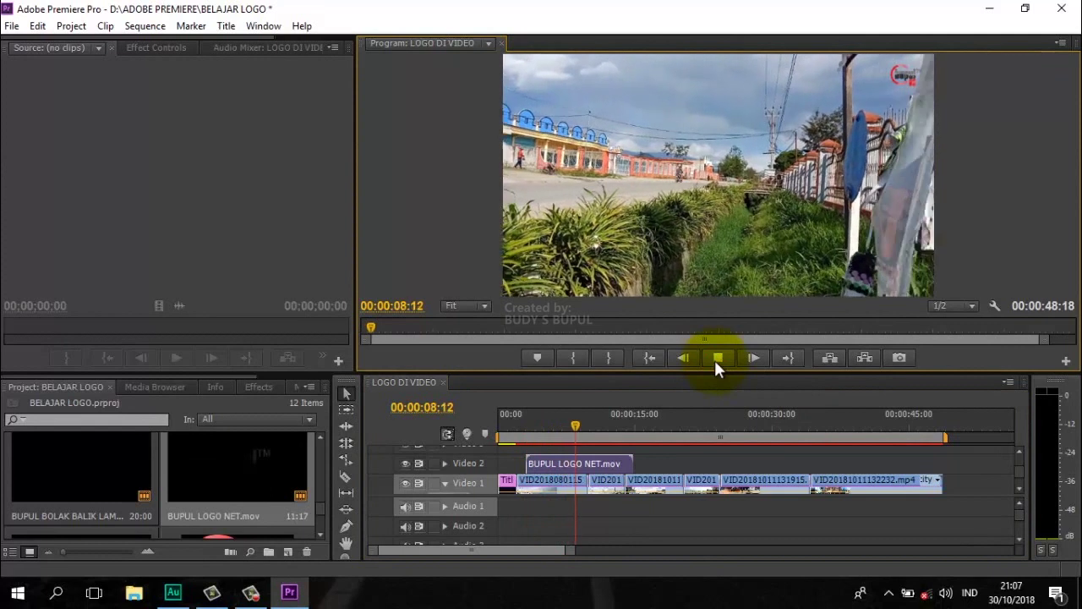
click(715, 358)
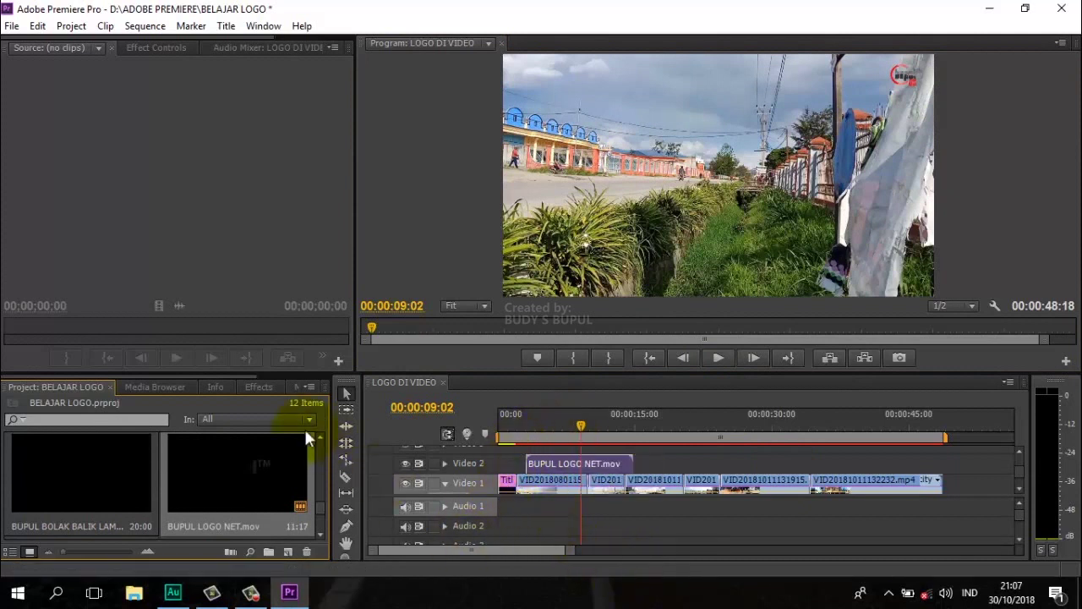
Step: Apply Cross Dissolve from Video Transitions > Dissolve to both ends of the logo clip
click(254, 386)
click(10, 490)
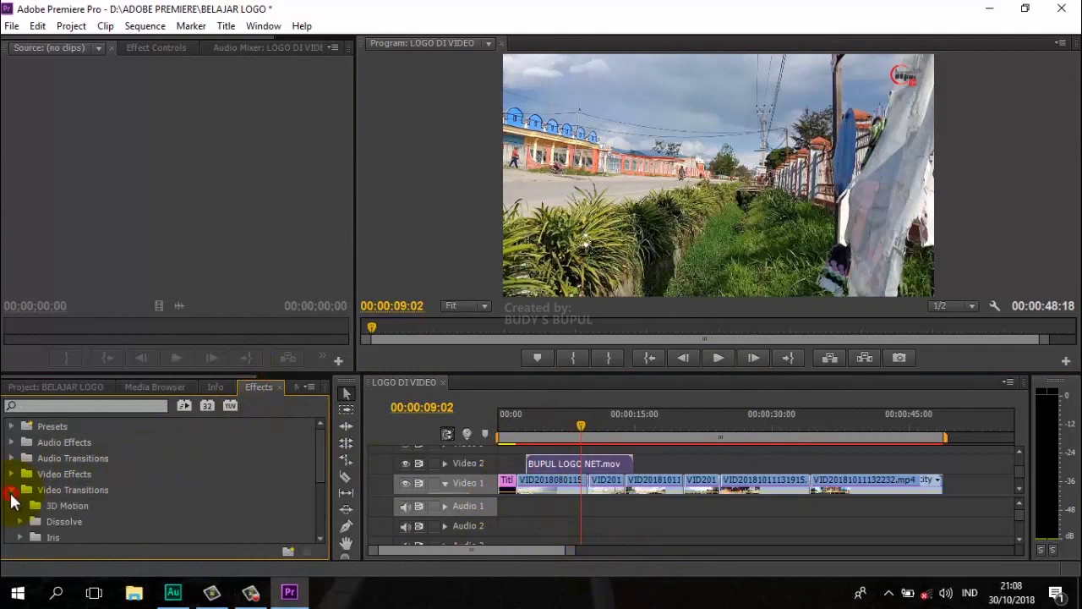
scroll(85, 521, down, 2)
scroll(88, 522, down, 2)
scroll(88, 522, down, 2)
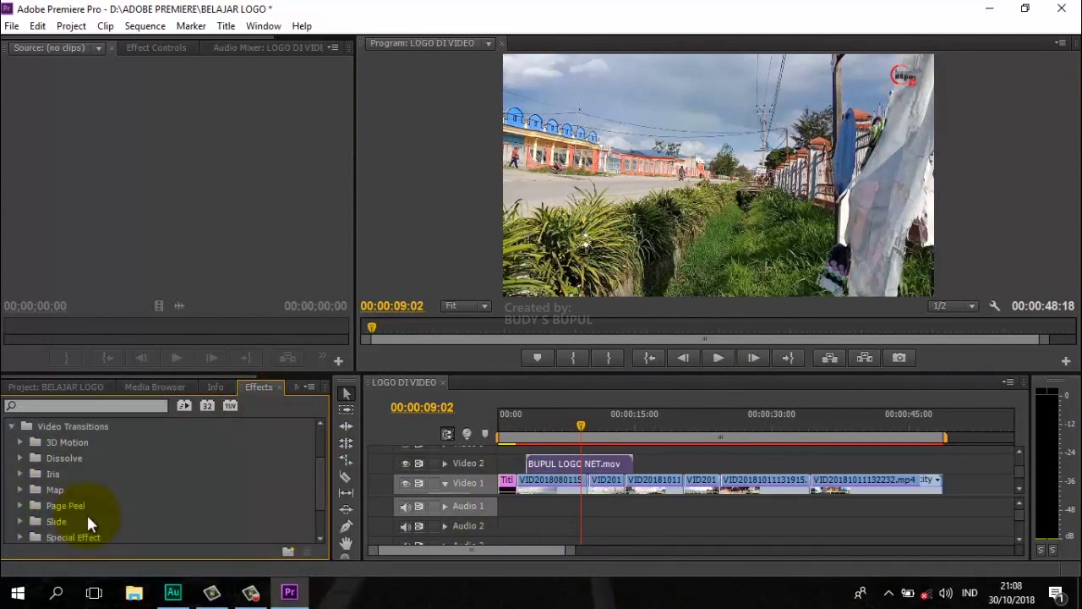
scroll(88, 517, down, 1)
scroll(53, 508, up, 2)
scroll(48, 502, up, 1)
scroll(26, 472, up, 1)
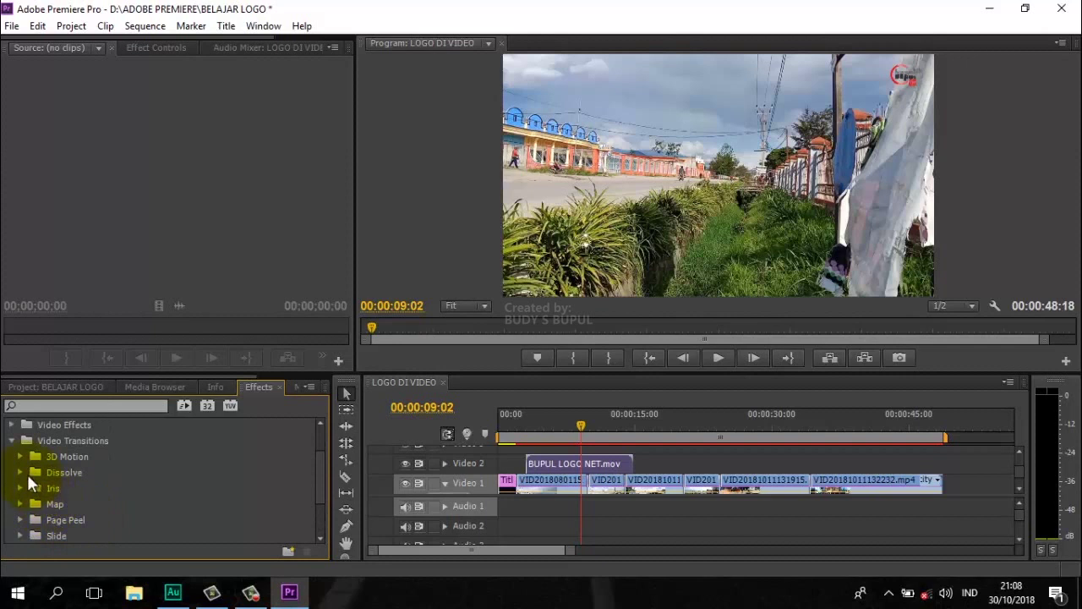
scroll(85, 486, down, 2)
scroll(85, 487, down, 1)
click(77, 456)
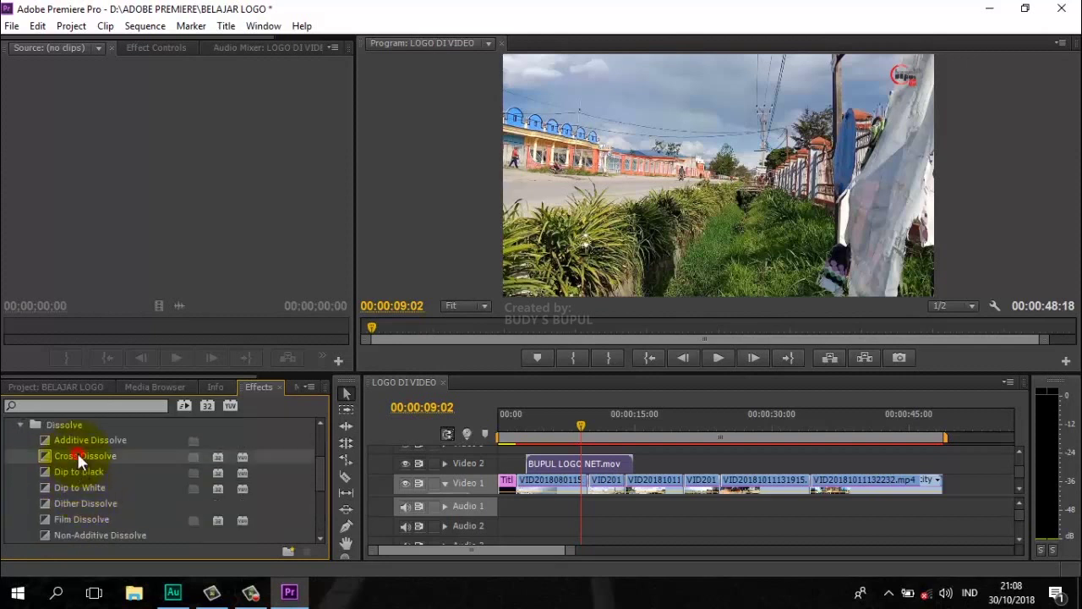
drag(65, 456, 531, 464)
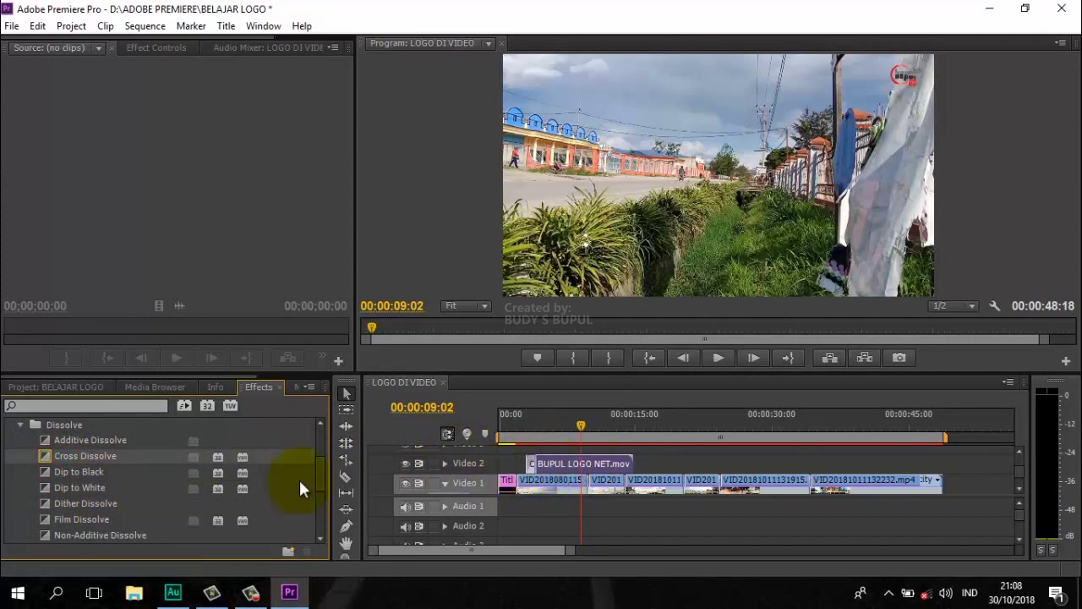
drag(101, 455, 628, 464)
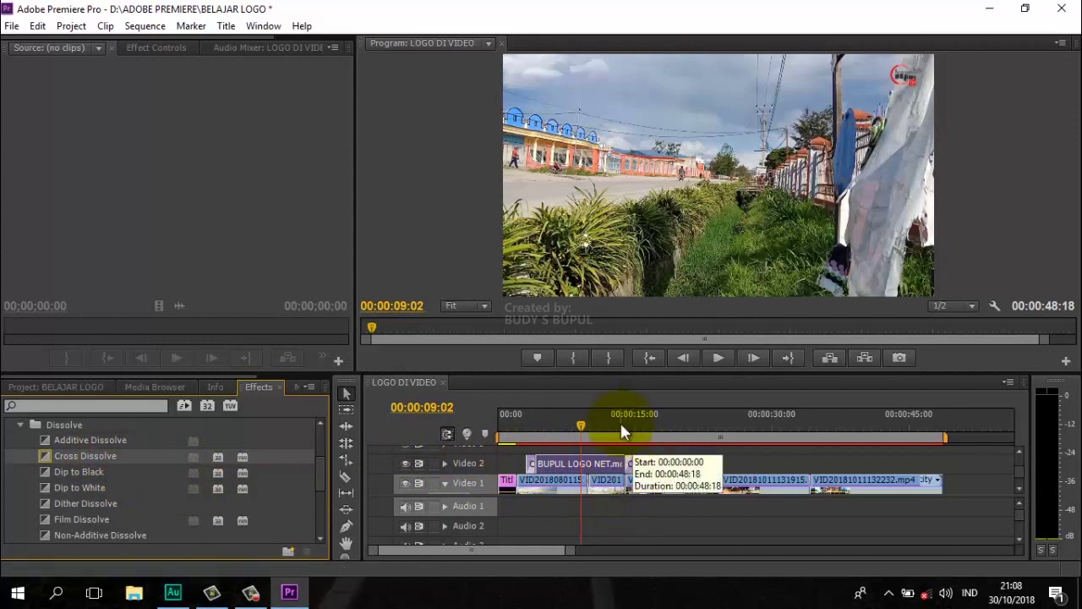
Step: Preview the logo fading out from about 13 seconds, stopping at 00:00:15:04
click(621, 427)
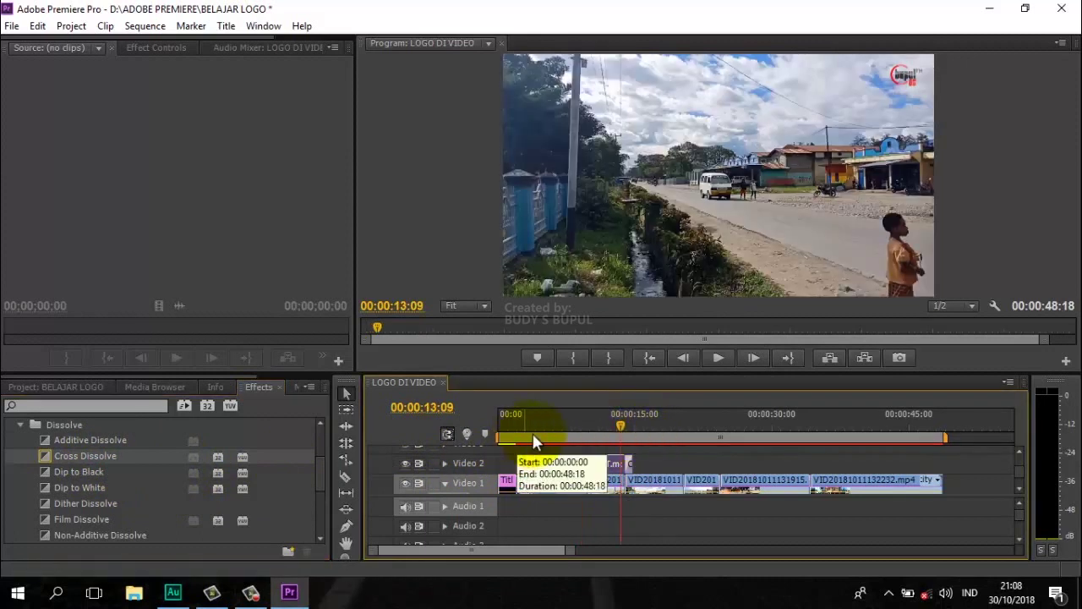
click(716, 362)
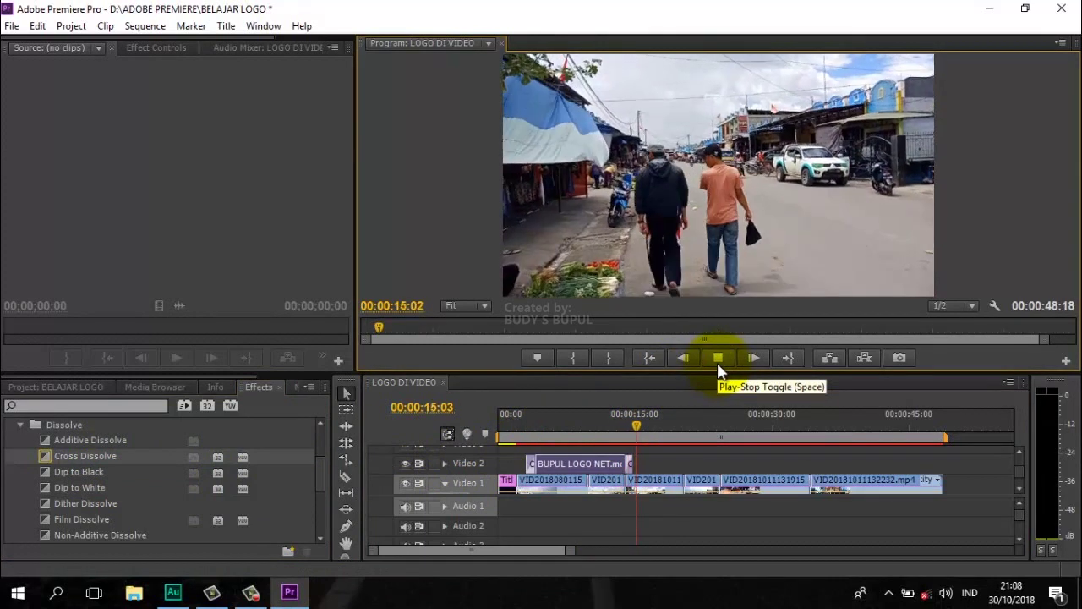
click(717, 360)
drag(652, 436, 639, 427)
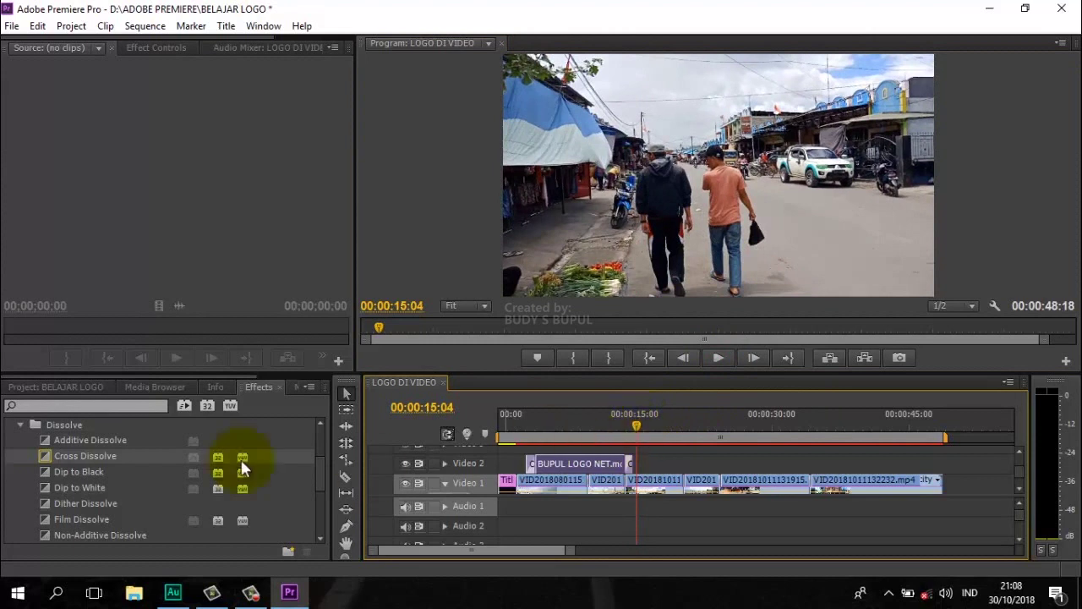
click(86, 389)
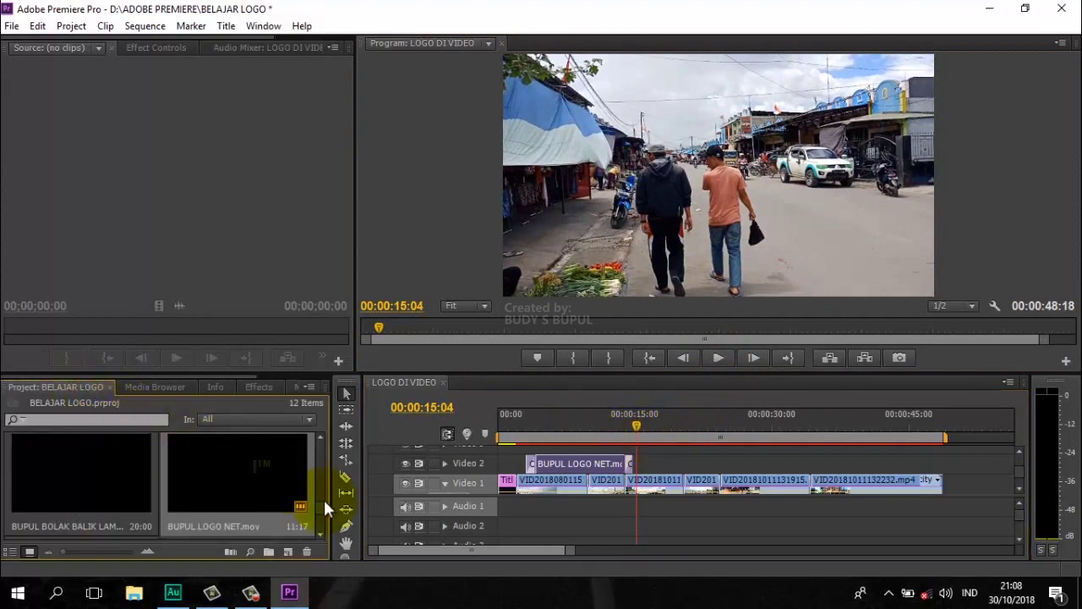
Step: Place BUPUL BOLAK BALIK LAMA.mov on Video 3 above the street footage
click(319, 533)
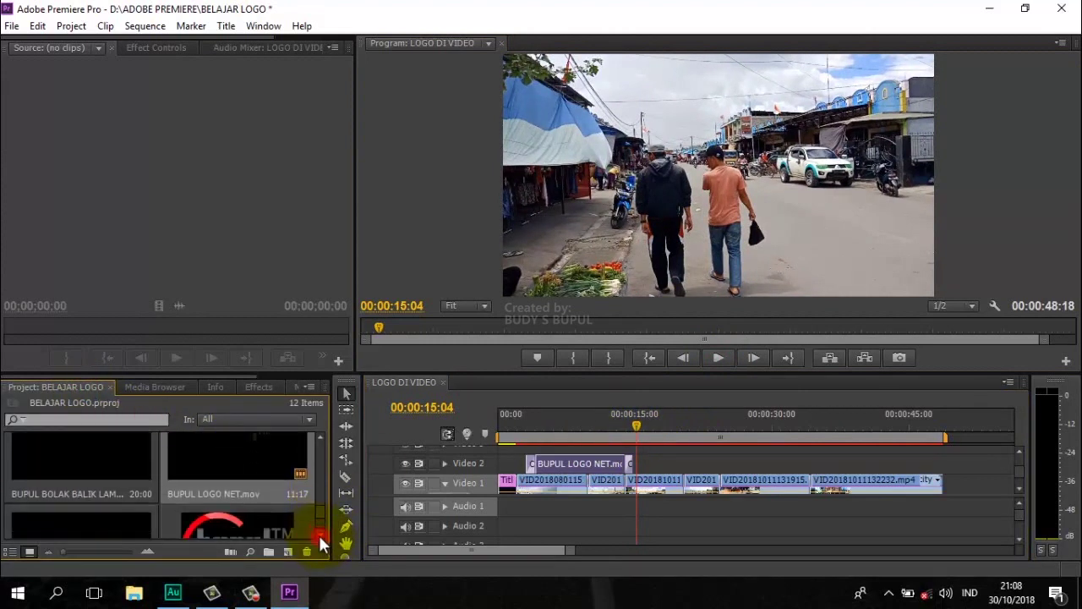
click(119, 446)
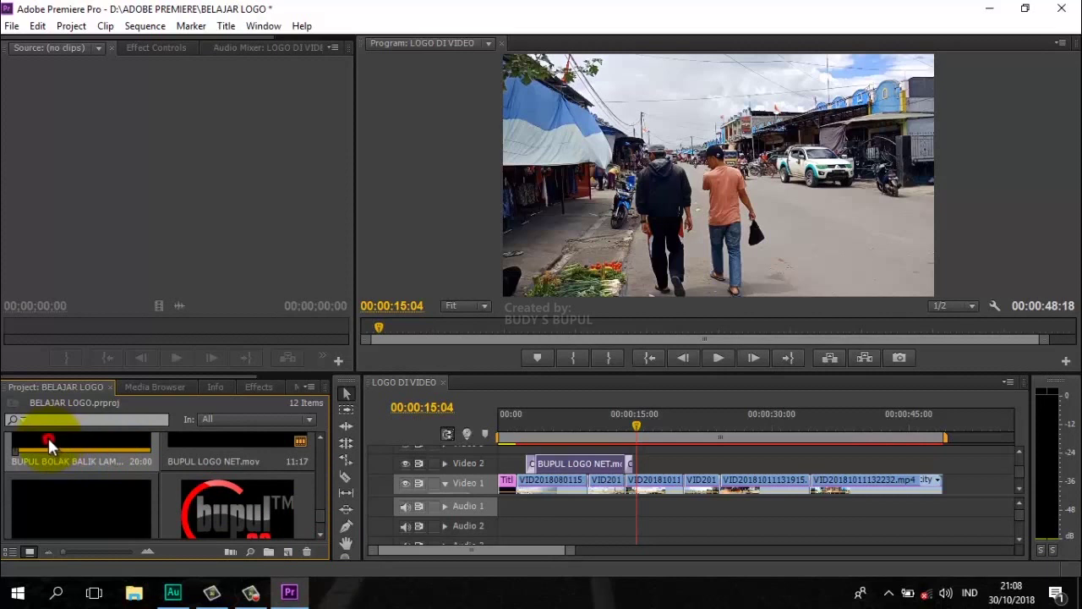
mouse_move(91, 442)
mouse_down()
mouse_move(655, 471)
mouse_move(507, 450)
mouse_up()
click(575, 430)
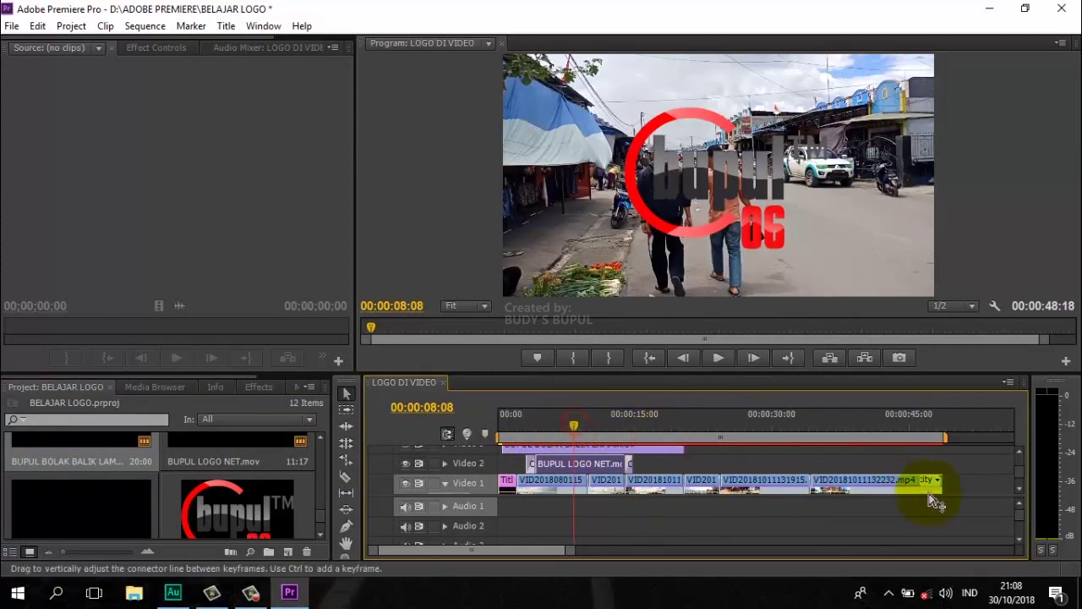
scroll(1016, 461, up, 2)
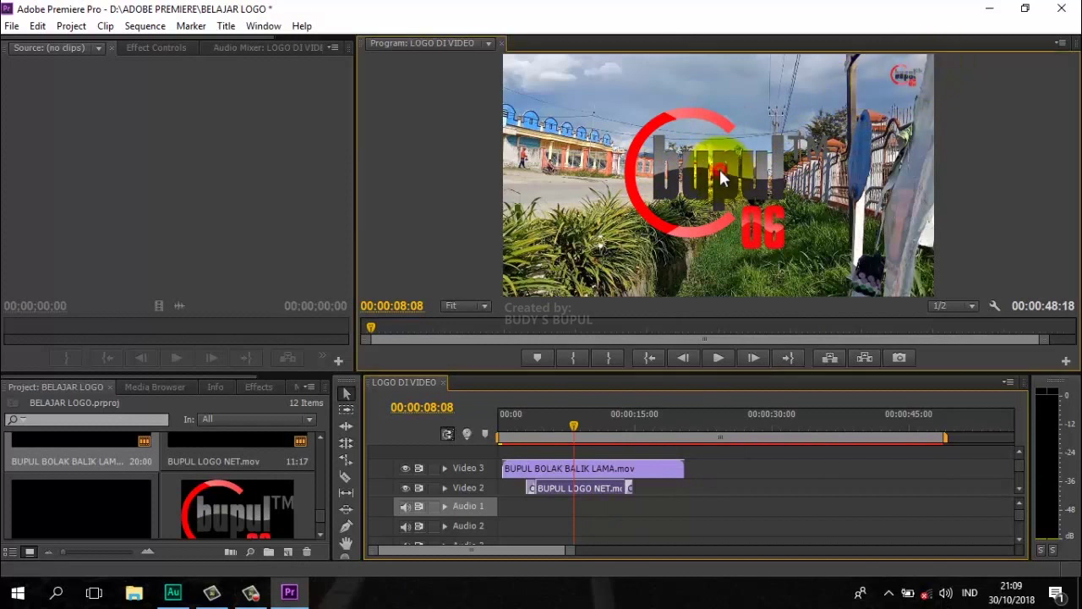
Step: Scale the large logo overlay down and move it into the top-right corner
drag(728, 170, 728, 164)
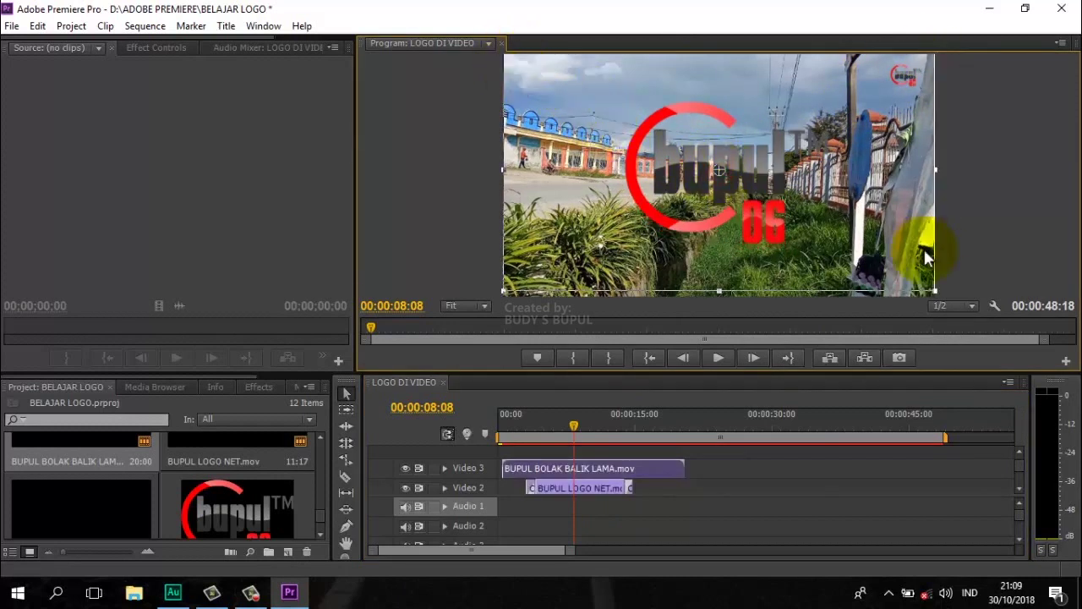
drag(930, 288, 928, 286)
mouse_move(874, 263)
mouse_down()
mouse_move(757, 208)
mouse_move(721, 173)
mouse_move(905, 75)
mouse_up()
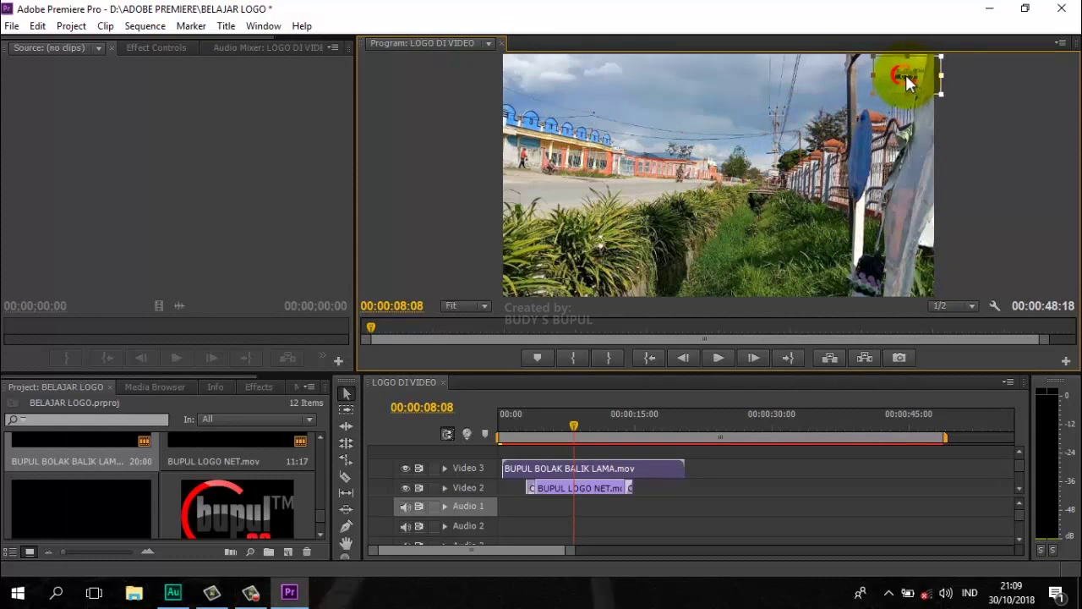
click(959, 136)
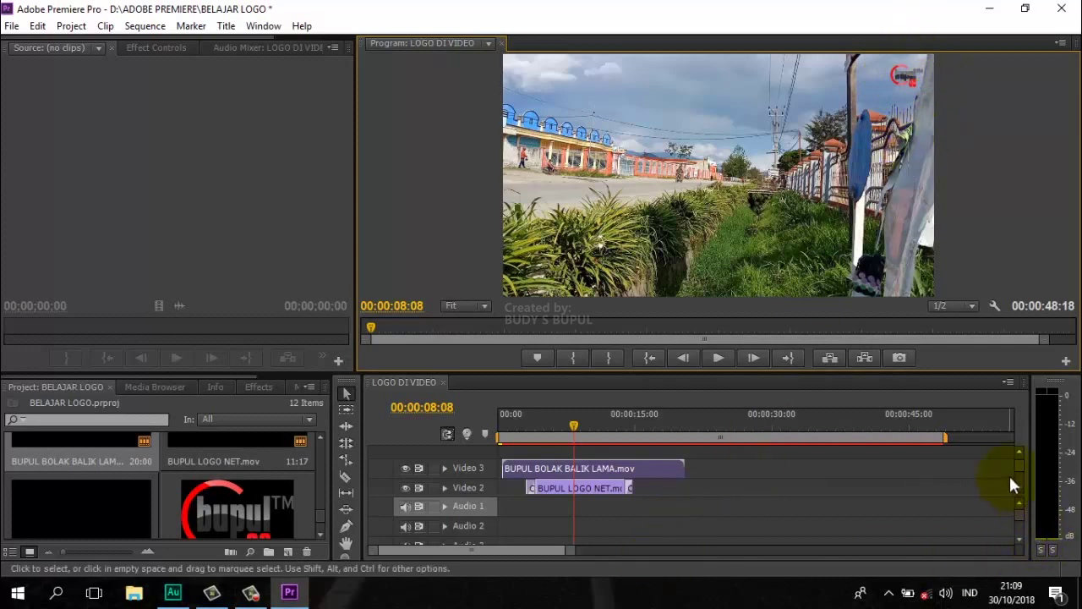
Step: Move BUPUL BOLAK BALIK LAMA.mov to Video 2 after the logo clip and trim its end at 00:00:33:12
mouse_move(525, 470)
mouse_down()
mouse_move(677, 464)
mouse_move(663, 484)
mouse_up()
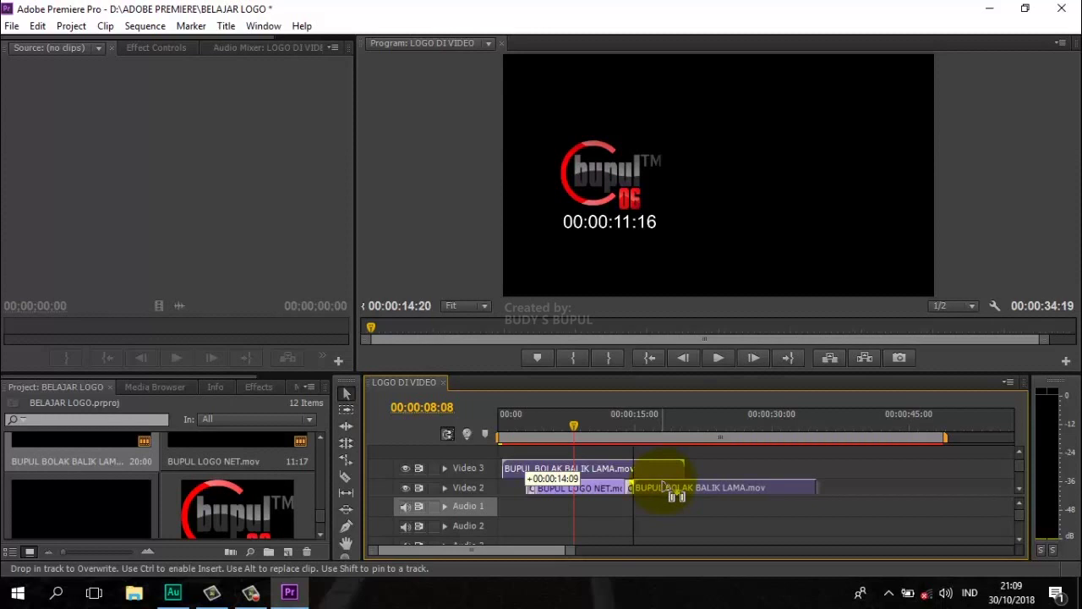
drag(663, 487, 664, 488)
click(622, 430)
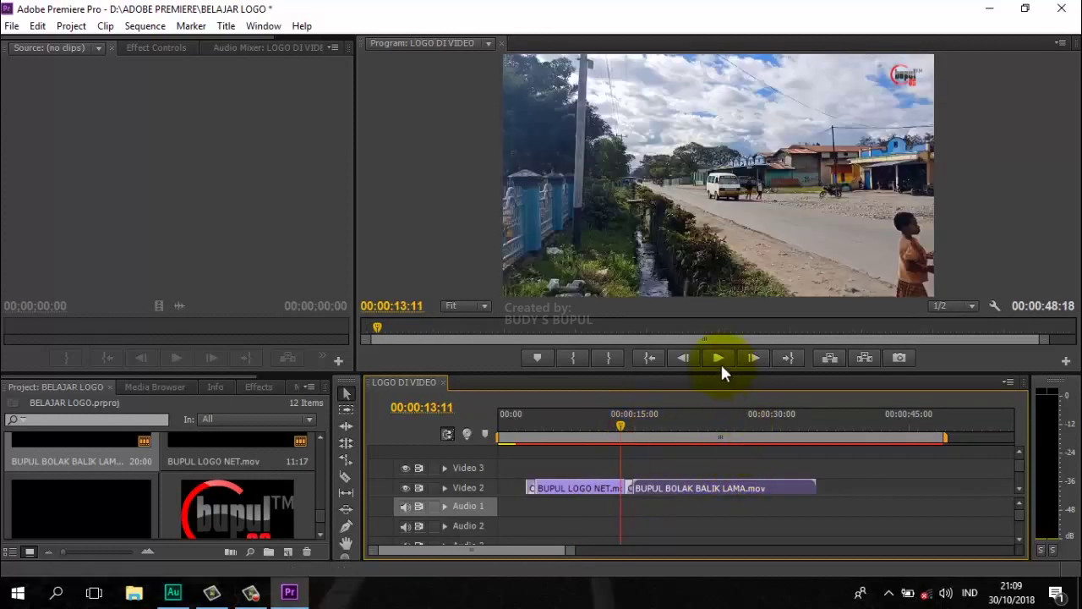
click(719, 360)
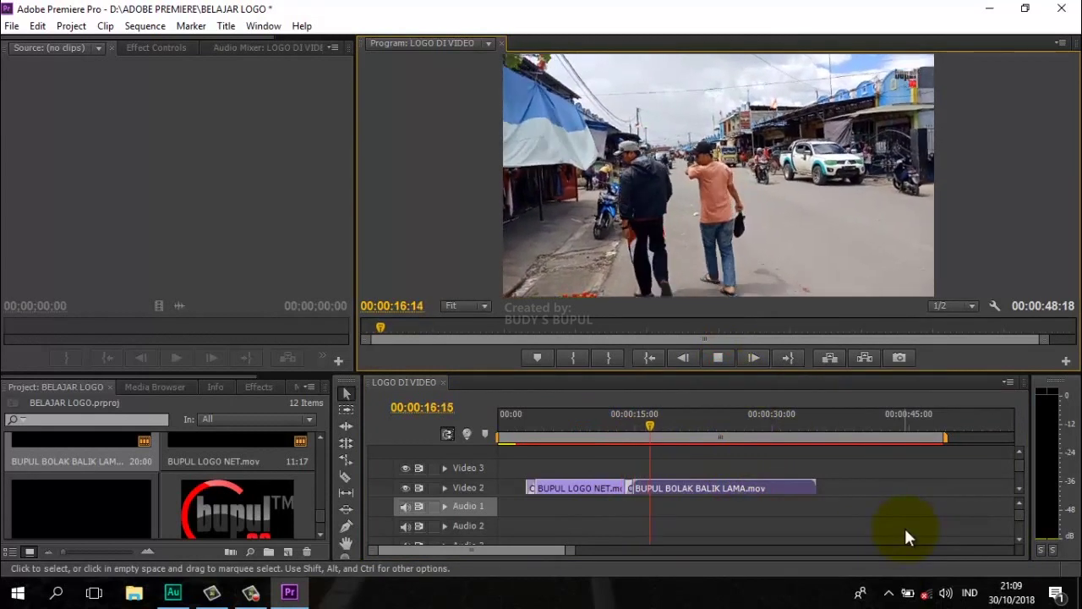
drag(816, 488, 804, 488)
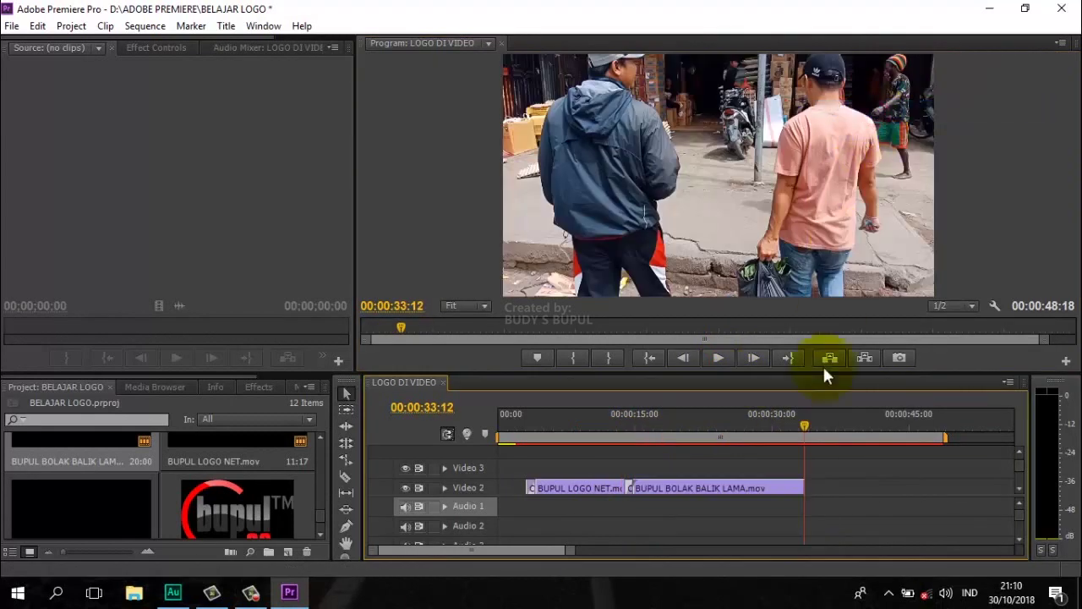
click(319, 534)
click(320, 534)
click(319, 535)
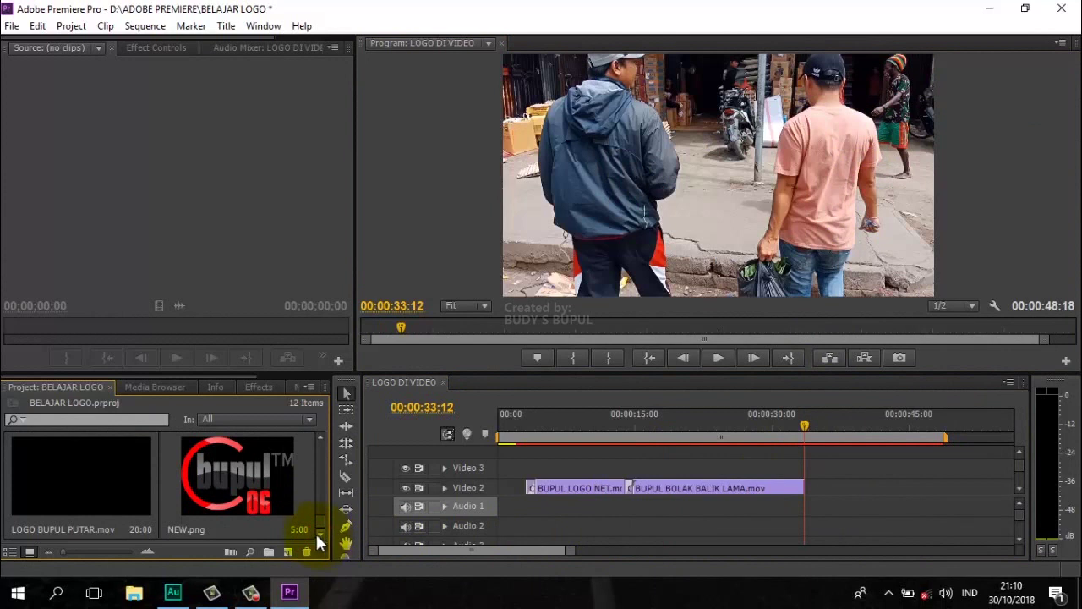
Step: Add LOGO BUPUL PUTAR.mov to the timeline and place it on Video 3 above the street clip
click(99, 494)
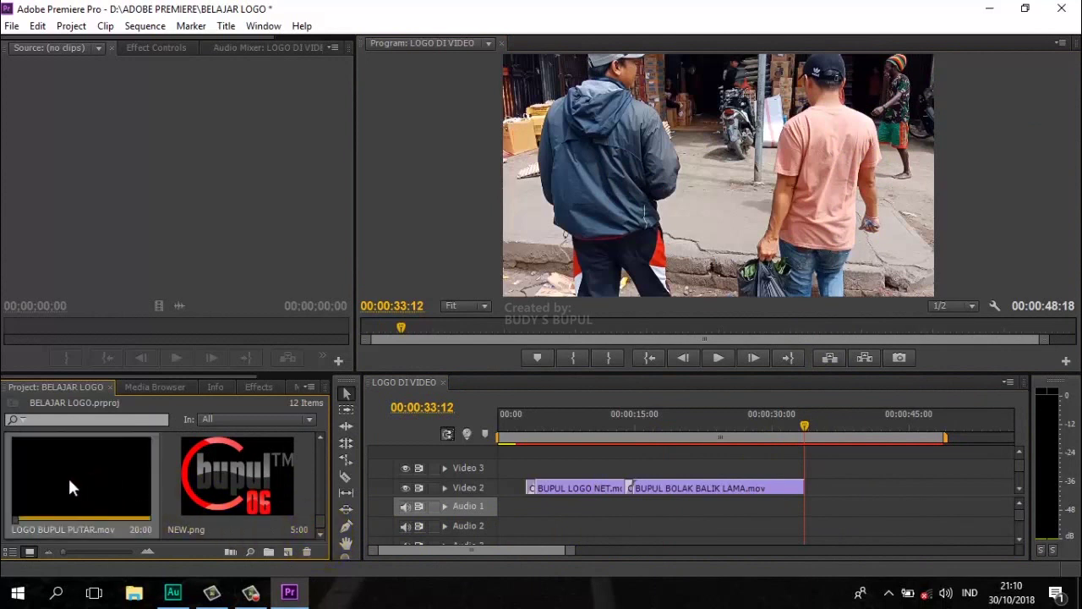
drag(62, 471, 811, 487)
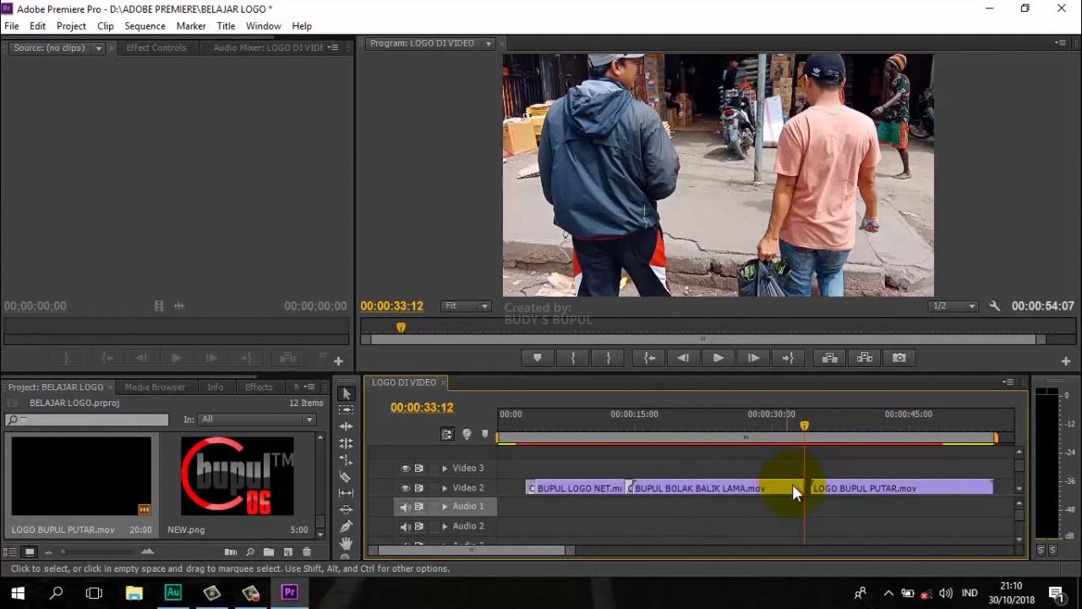
drag(862, 489, 684, 467)
click(705, 425)
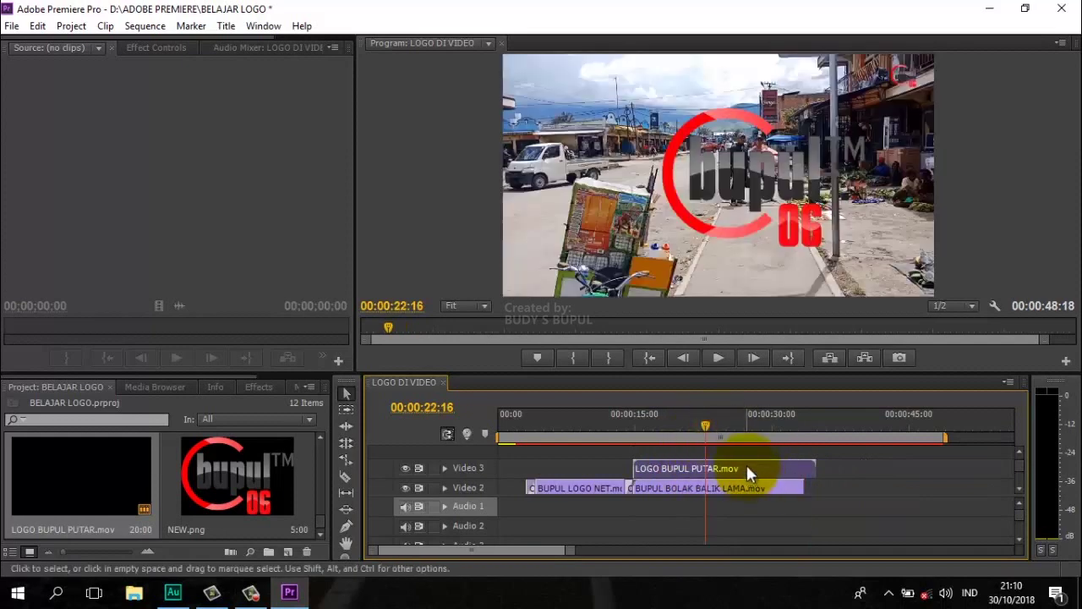
Step: Shrink the LOGO BUPUL PUTAR logo and set it in the frame's top-right corner
click(759, 175)
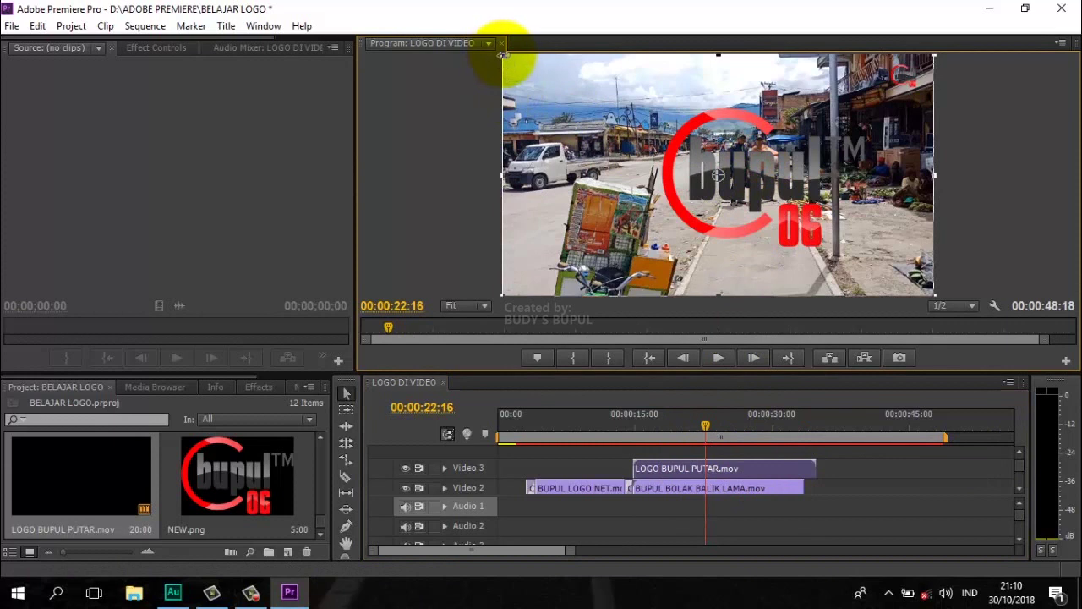
mouse_move(503, 56)
mouse_down()
mouse_move(571, 92)
mouse_move(632, 156)
mouse_up()
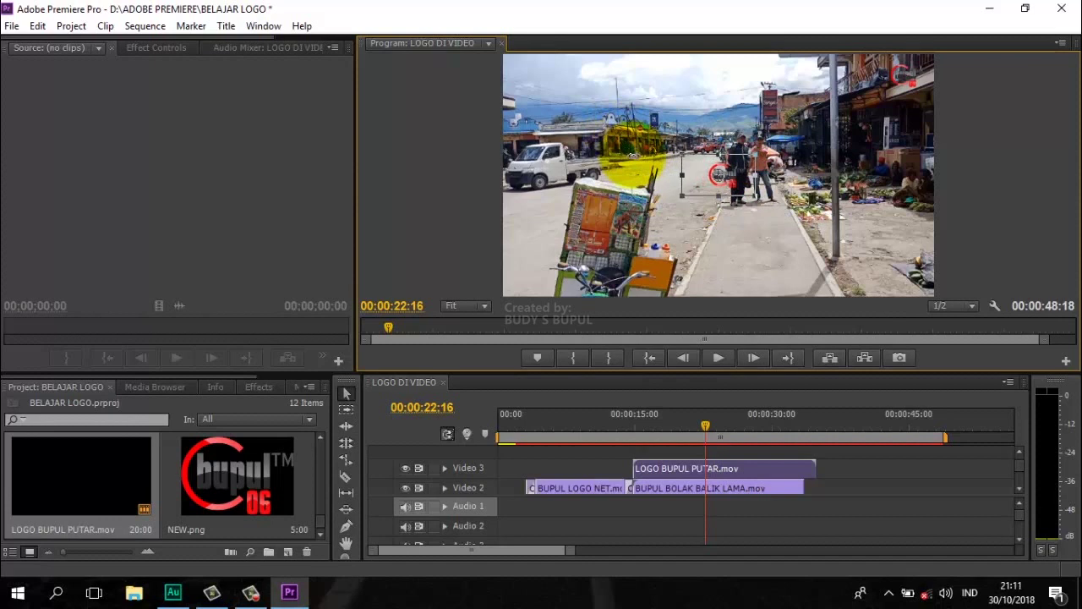
drag(632, 156, 633, 156)
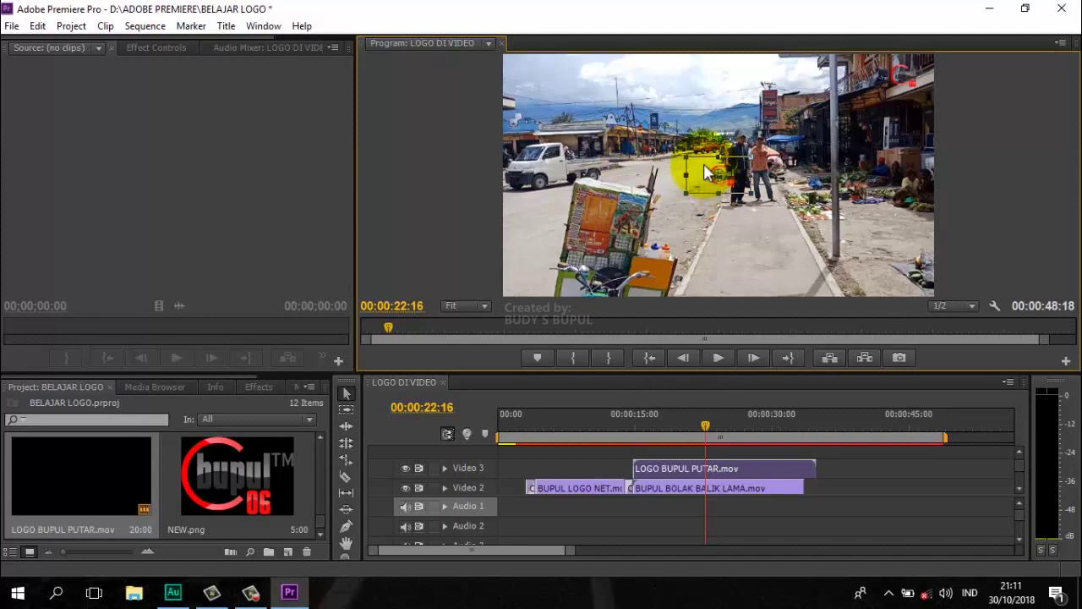
drag(723, 178, 911, 73)
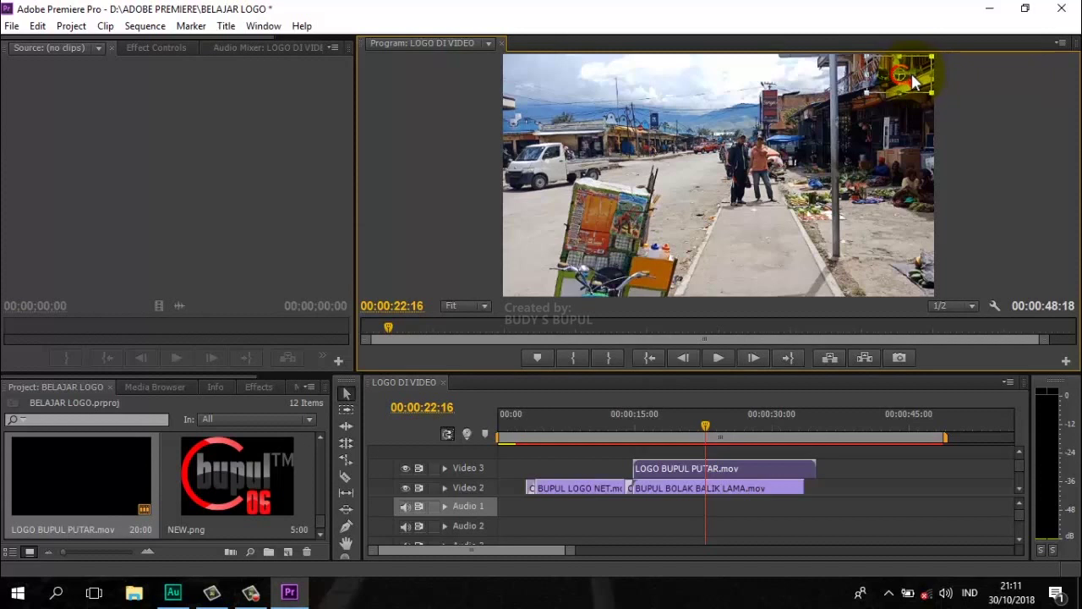
drag(911, 73, 866, 116)
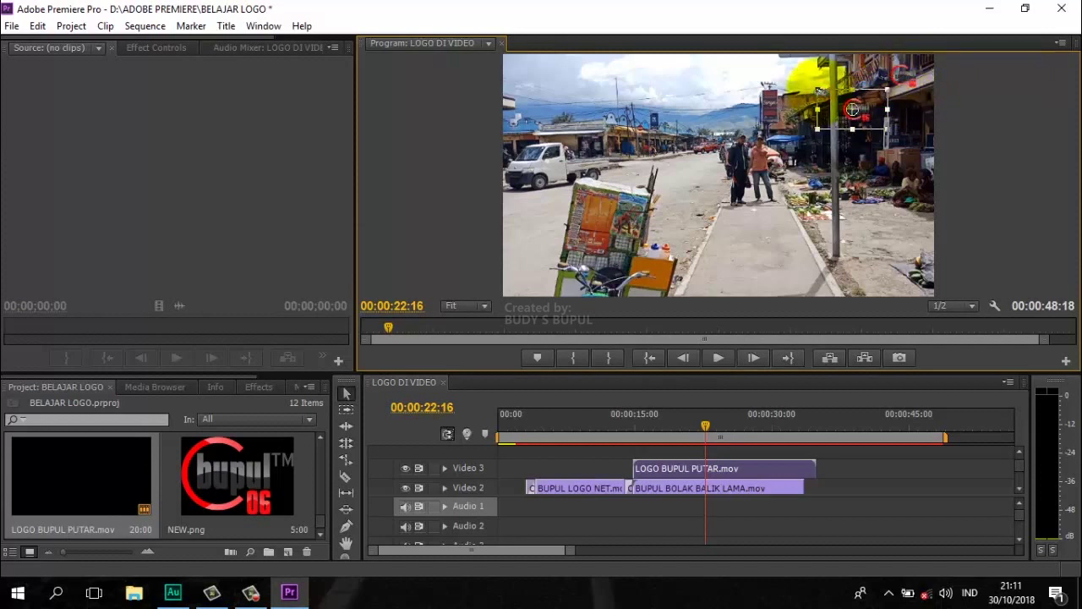
drag(817, 89, 902, 82)
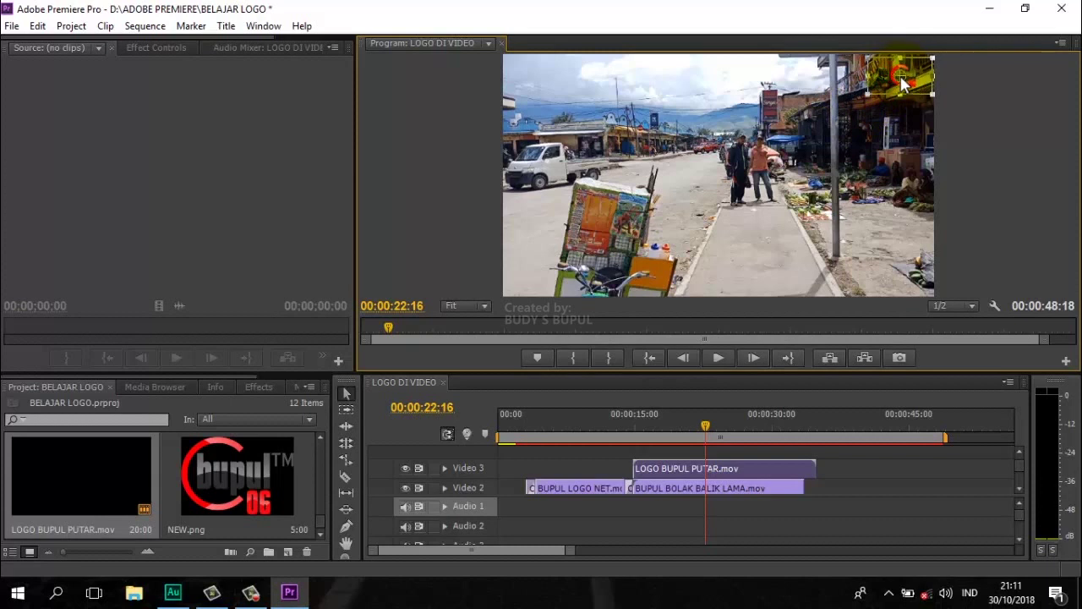
click(1010, 132)
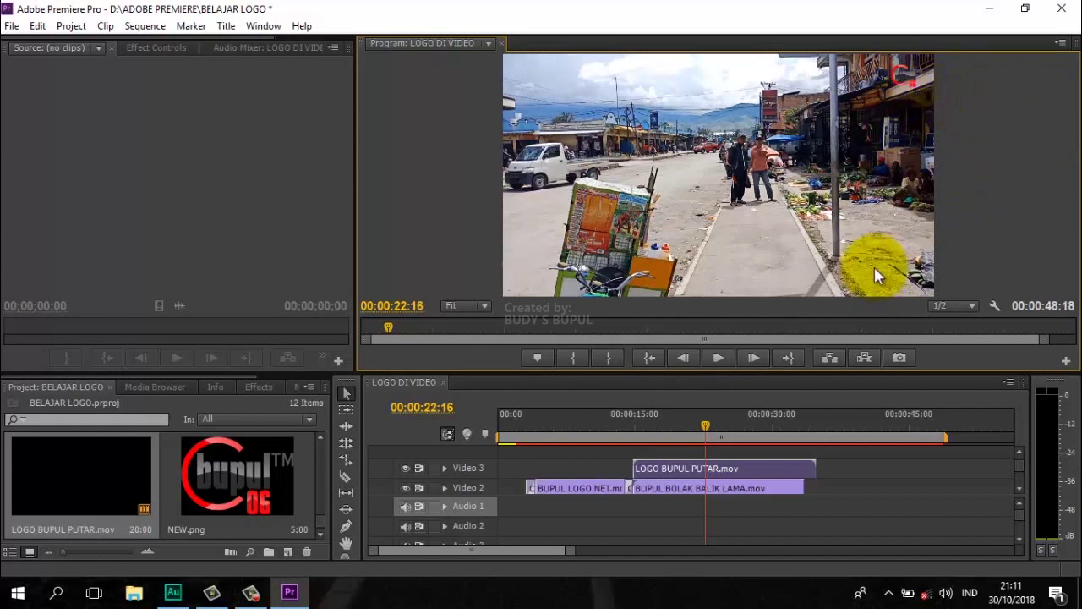
Step: Line LOGO BUPUL PUTAR.mov up on Video 2 after BUPUL BOLAK BALIK LAMA.mov and add NEW.png at 00:00:39:00
mouse_move(701, 469)
mouse_down()
mouse_move(858, 478)
mouse_move(855, 487)
mouse_up()
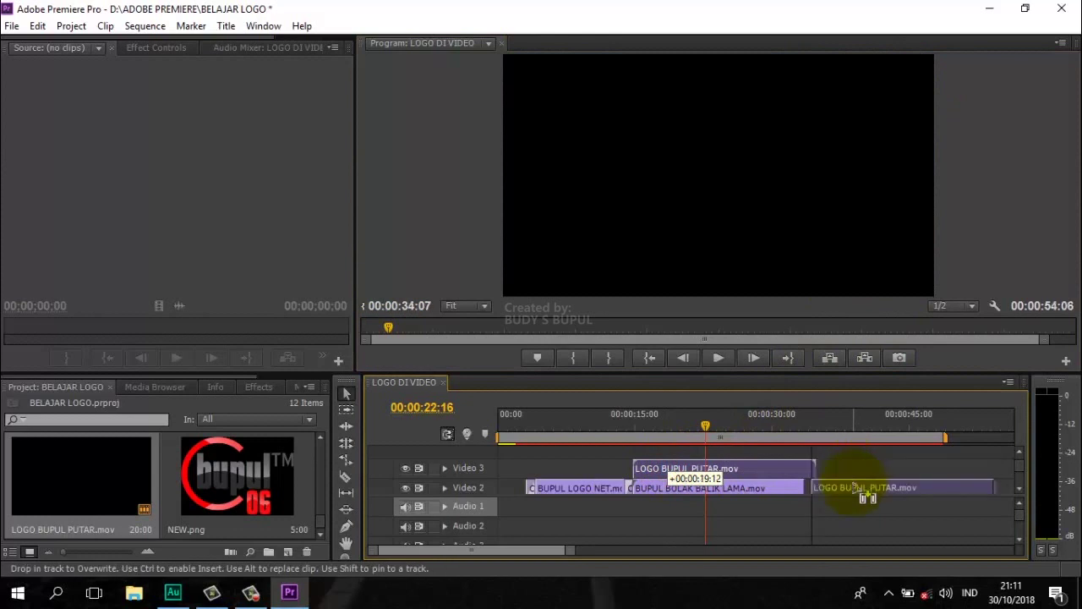
drag(854, 487, 837, 489)
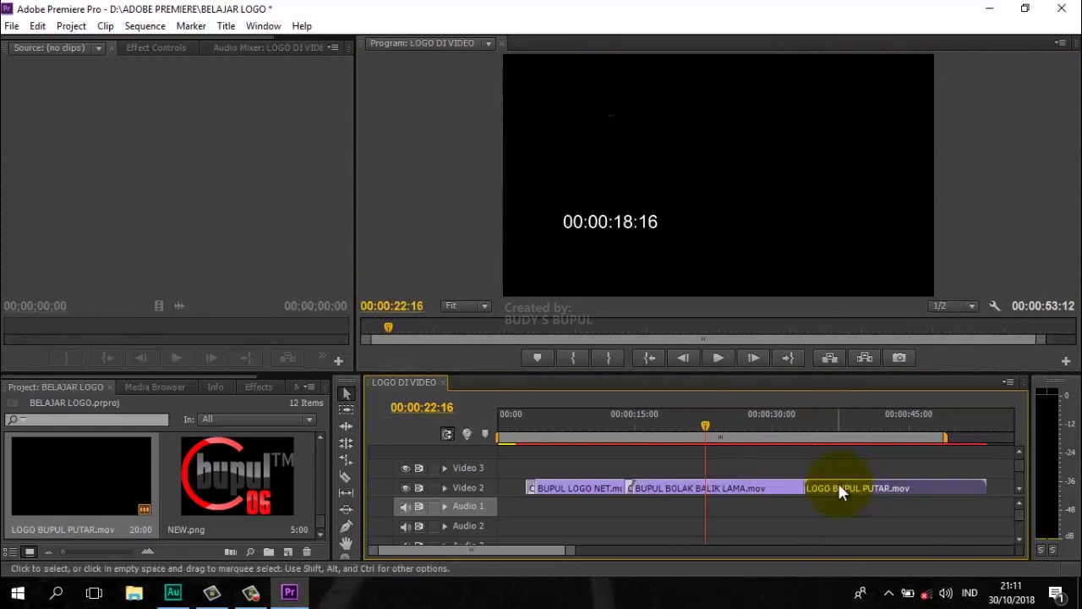
drag(765, 422, 763, 427)
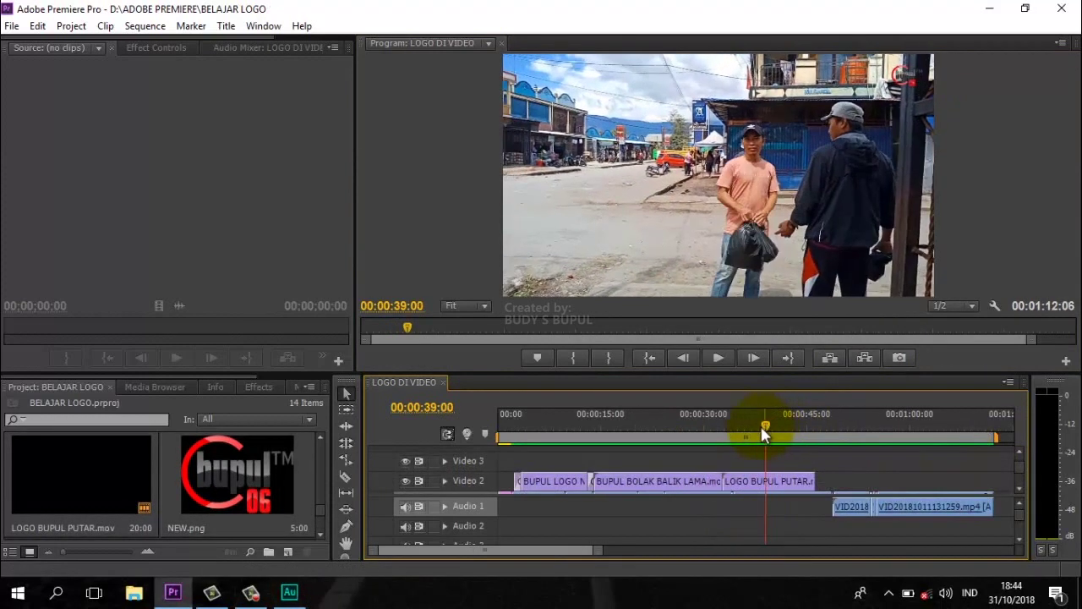
mouse_move(247, 469)
mouse_down()
mouse_move(732, 487)
mouse_move(759, 464)
mouse_up()
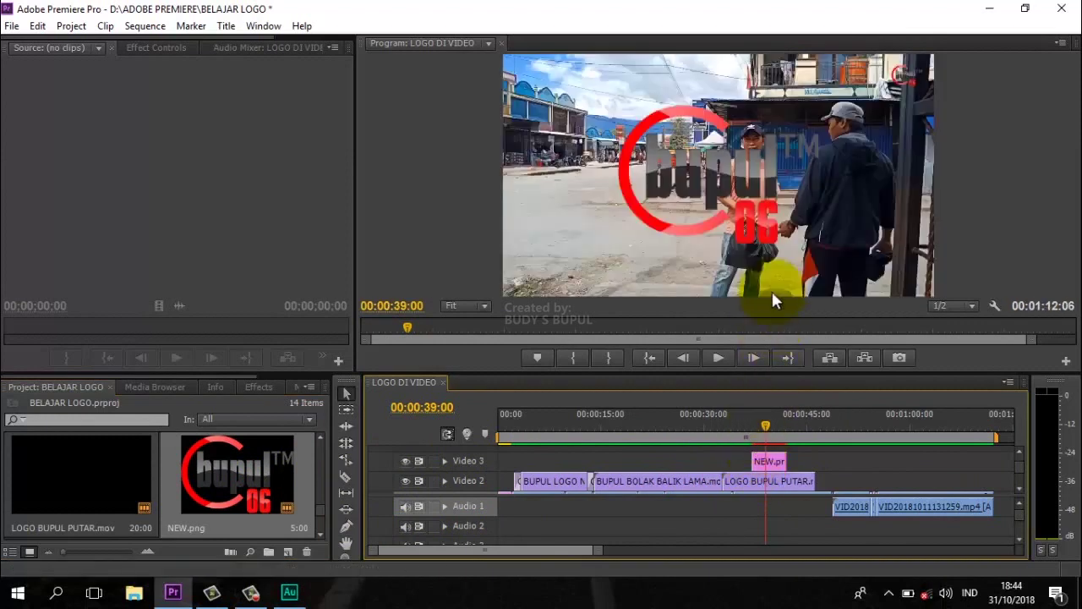
Step: Drop NEW.png on Video 3, then scale it down and drag it into the top-right corner
click(731, 169)
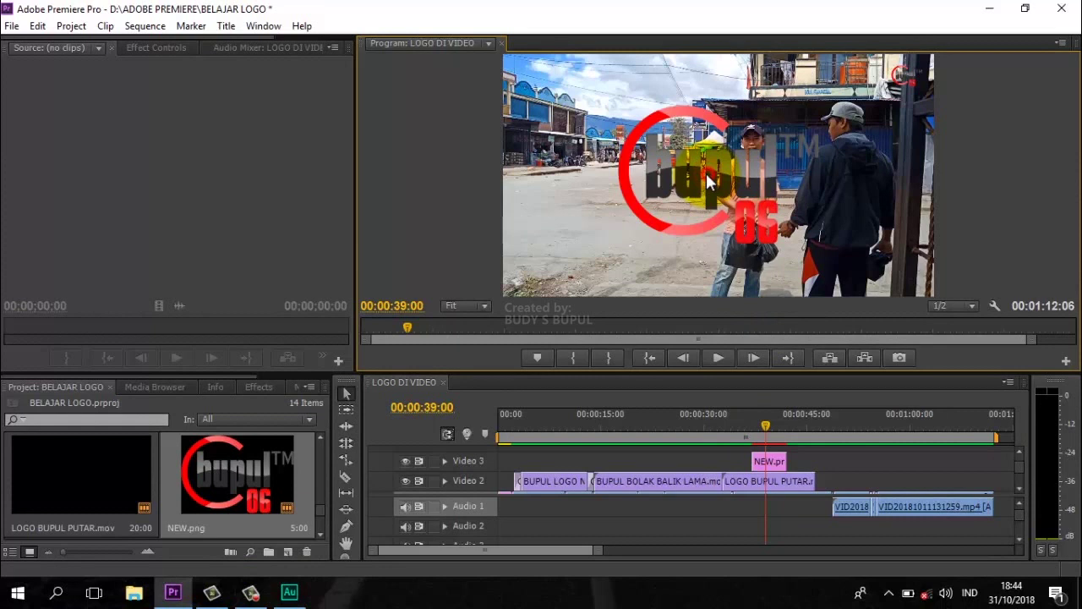
click(701, 169)
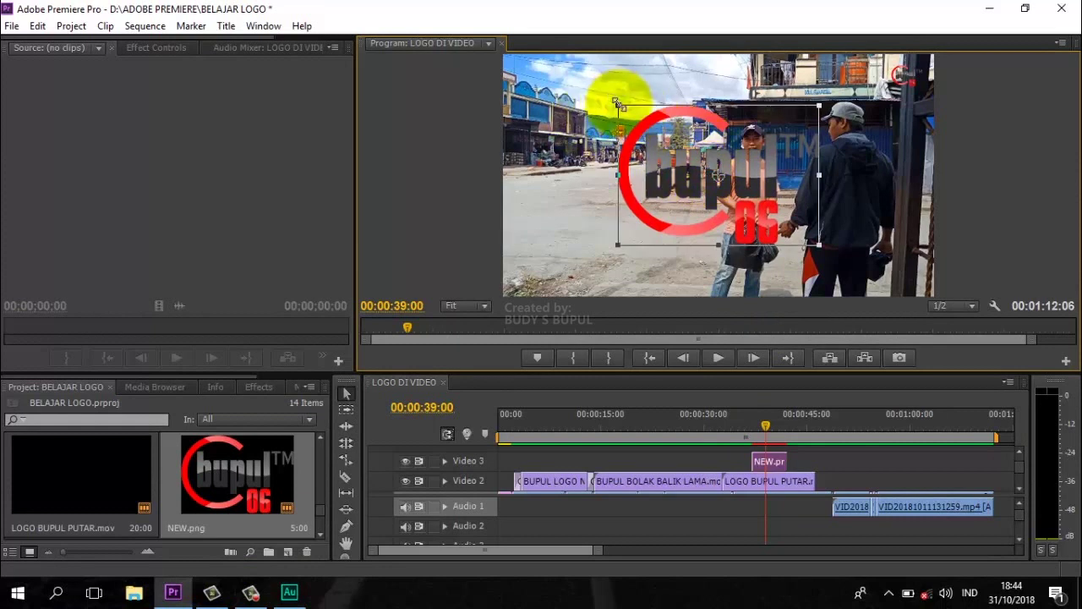
drag(618, 104, 695, 152)
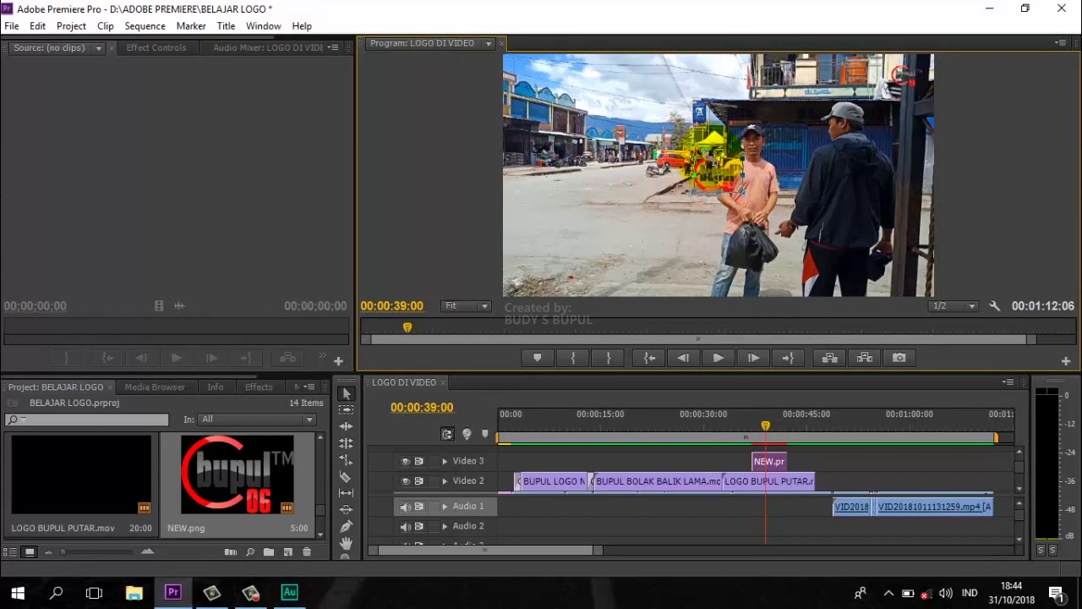
mouse_move(695, 152)
mouse_down()
mouse_move(725, 179)
mouse_move(903, 82)
mouse_up()
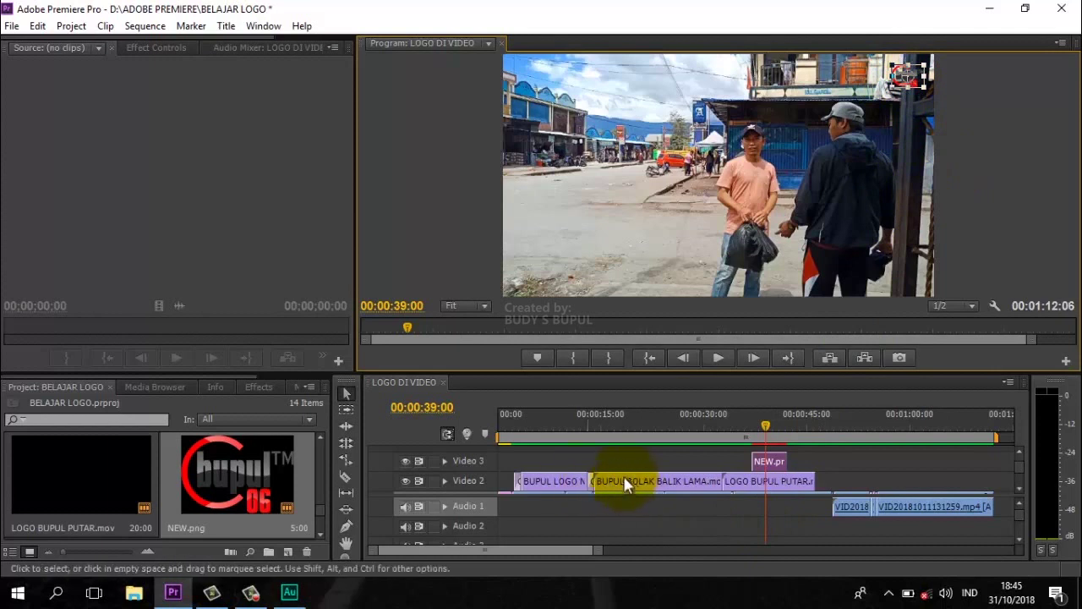
Step: Move NEW.png from Video 3 onto Video 2 right after LOGO BUPUL PUTAR.mov, playhead at 00:00:50:14
click(970, 113)
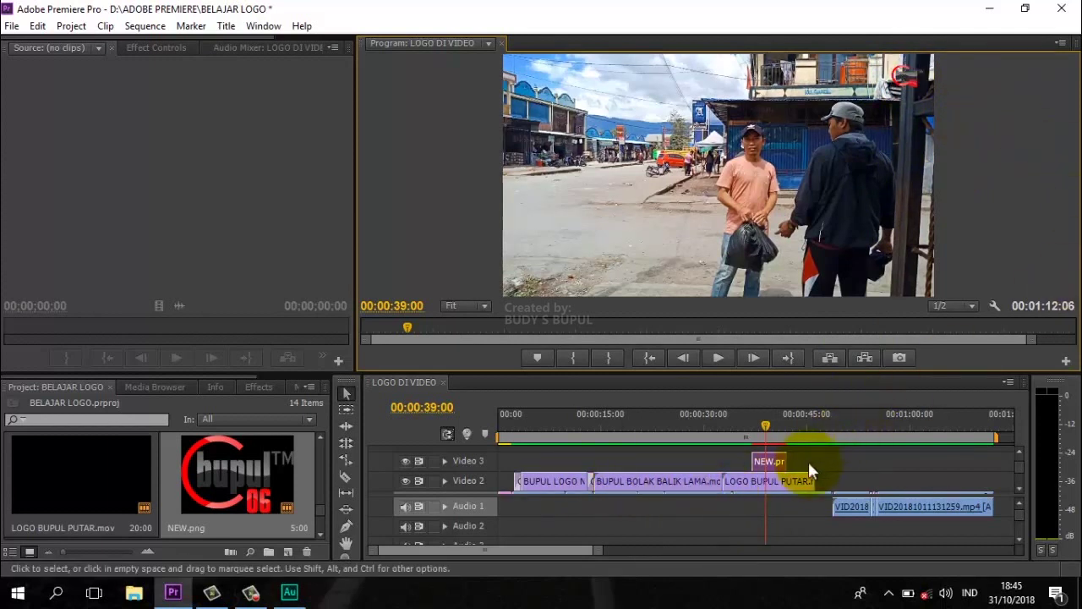
mouse_move(777, 461)
mouse_down()
mouse_move(858, 481)
mouse_move(847, 477)
mouse_up()
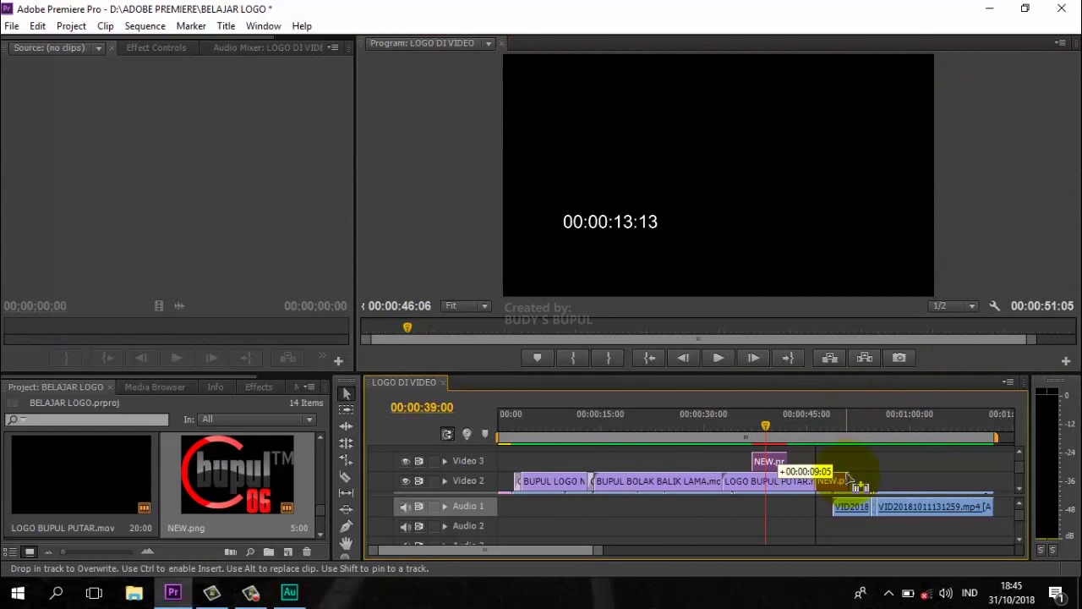
mouse_move(848, 478)
mouse_down()
mouse_move(860, 492)
mouse_move(845, 460)
mouse_up()
click(845, 427)
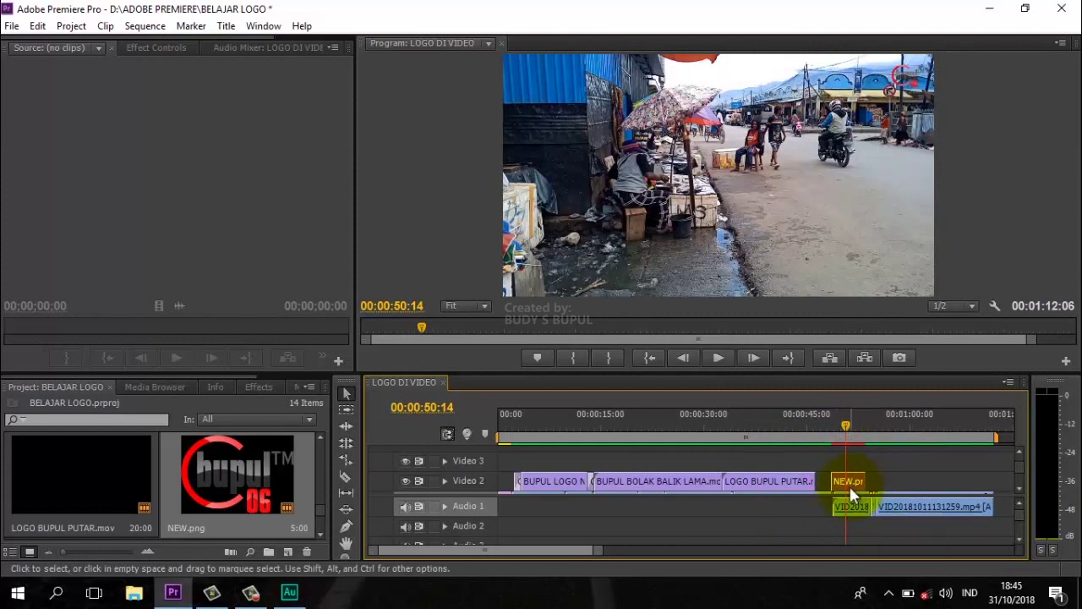
Step: Apply Cross Dissolve from Video Transitions > Dissolve to the start of the NEW.png clip on Video 2
click(251, 386)
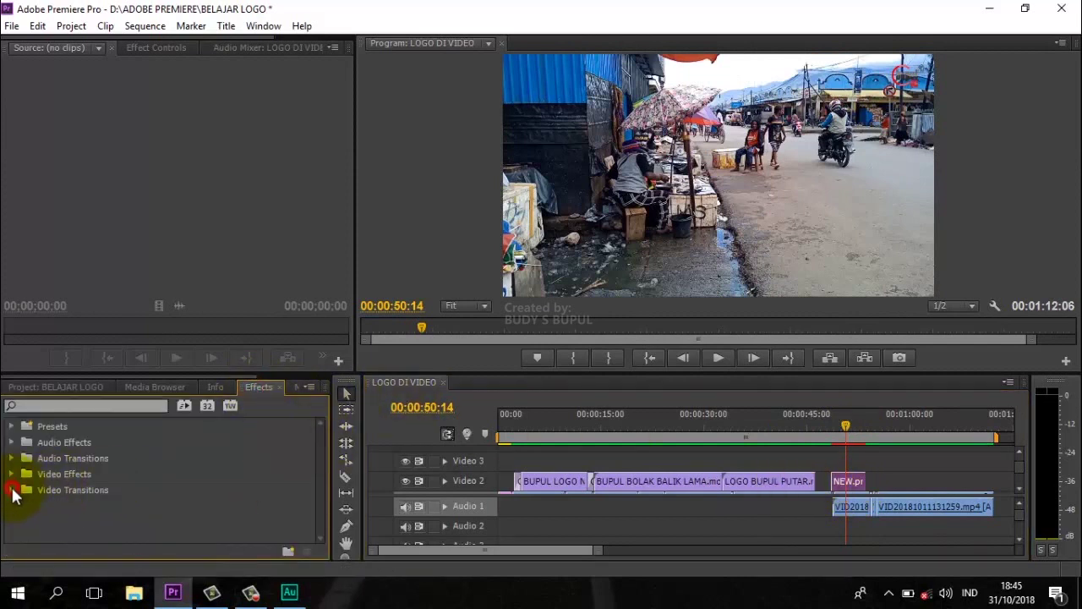
click(12, 490)
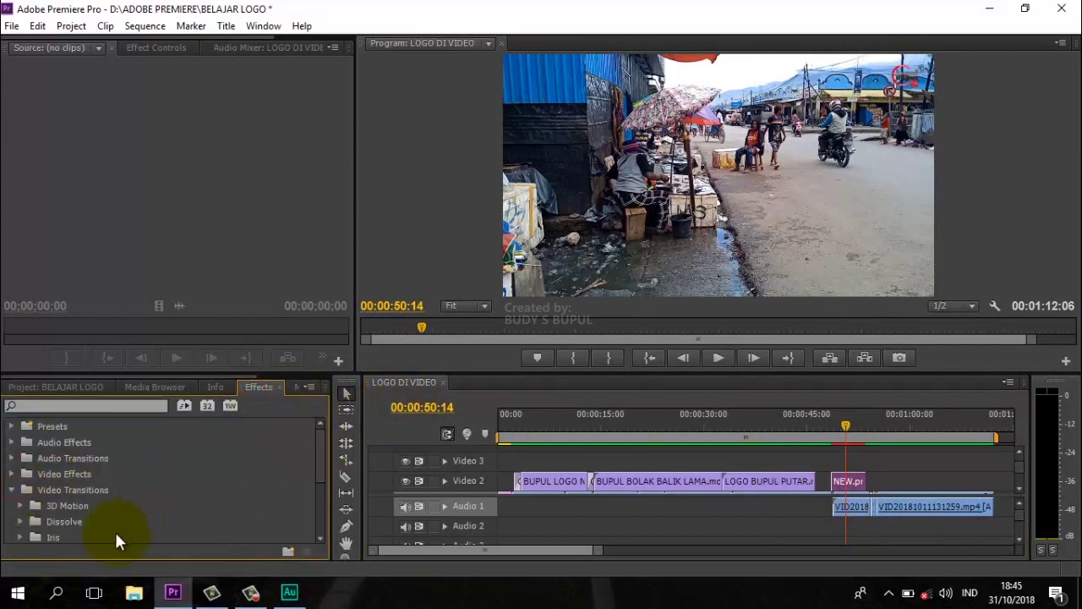
scroll(117, 533, down, 1)
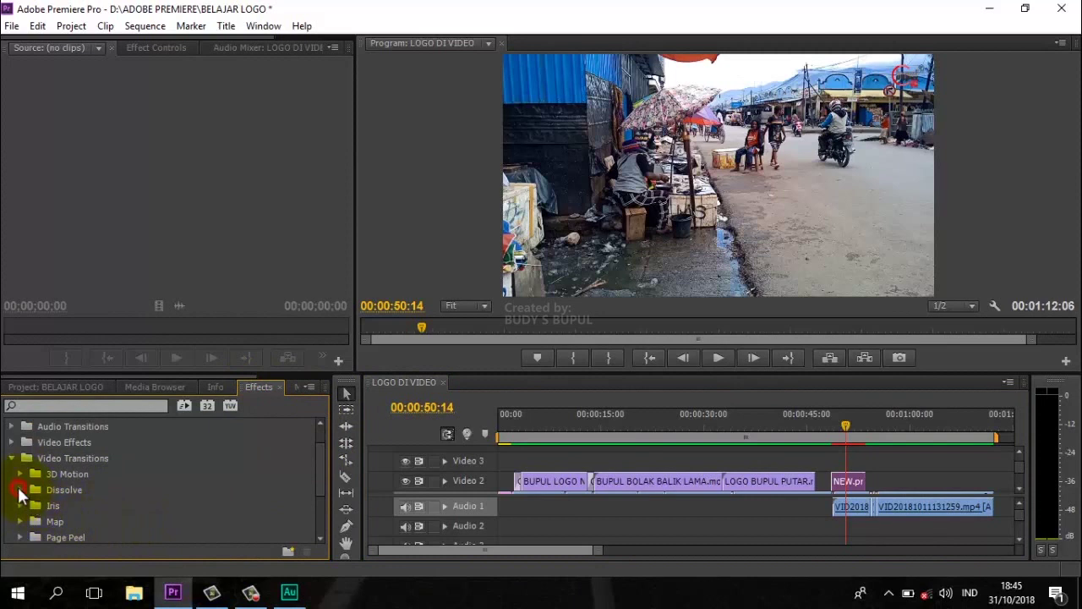
click(20, 491)
scroll(87, 523, down, 1)
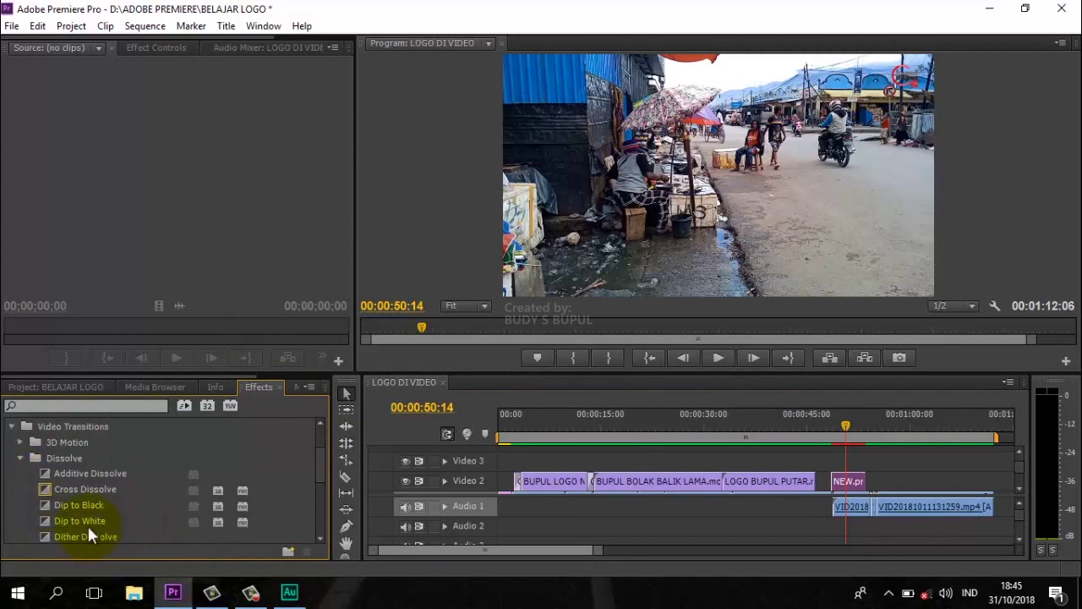
scroll(82, 520, down, 1)
drag(81, 465, 773, 475)
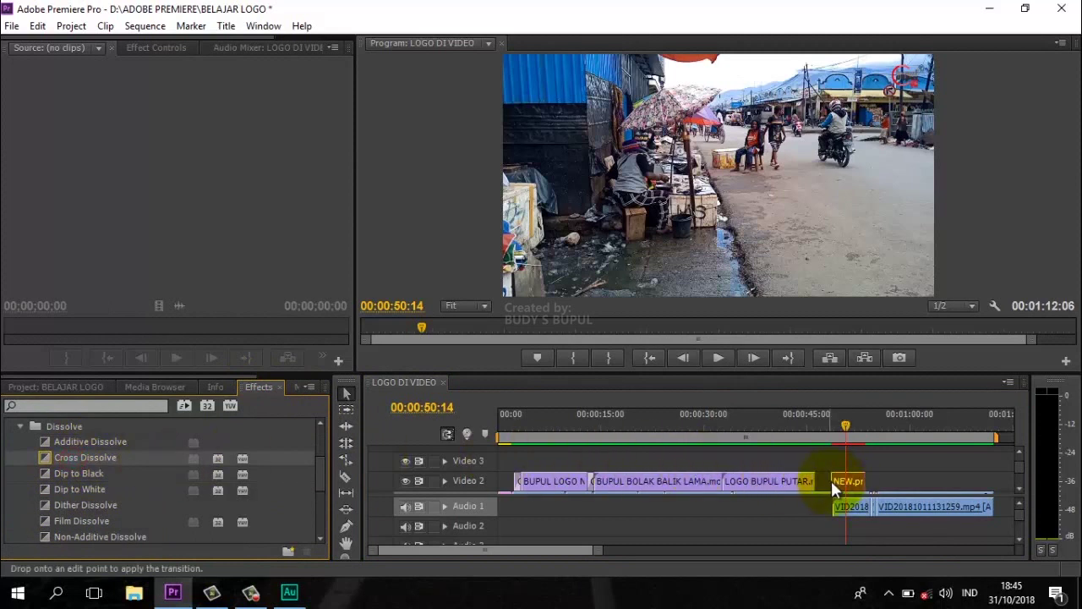
drag(844, 484, 832, 480)
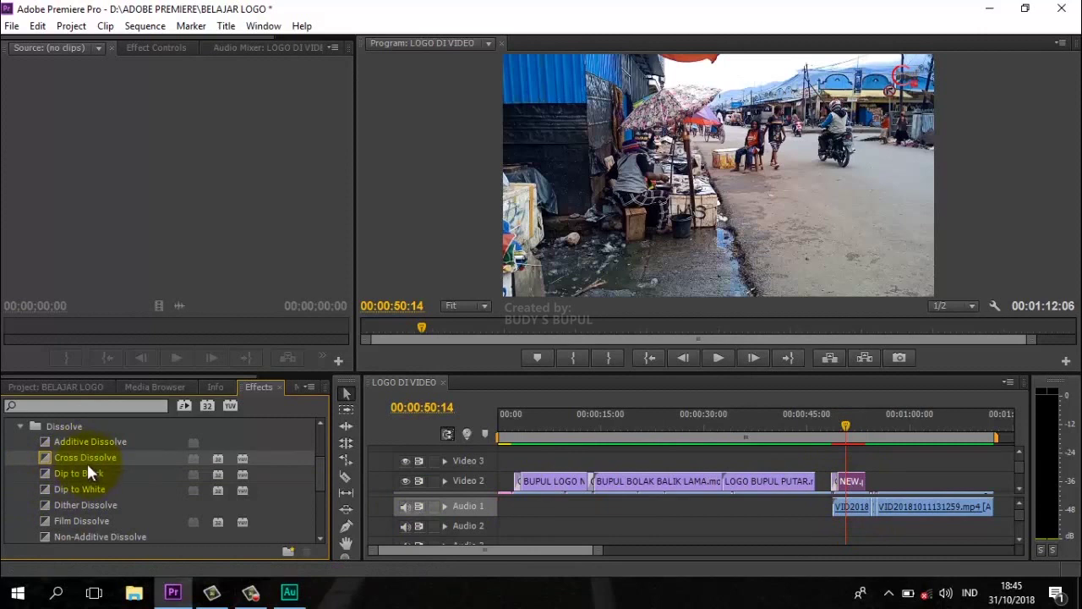
mouse_move(83, 458)
mouse_down()
mouse_move(869, 495)
mouse_move(860, 482)
mouse_up()
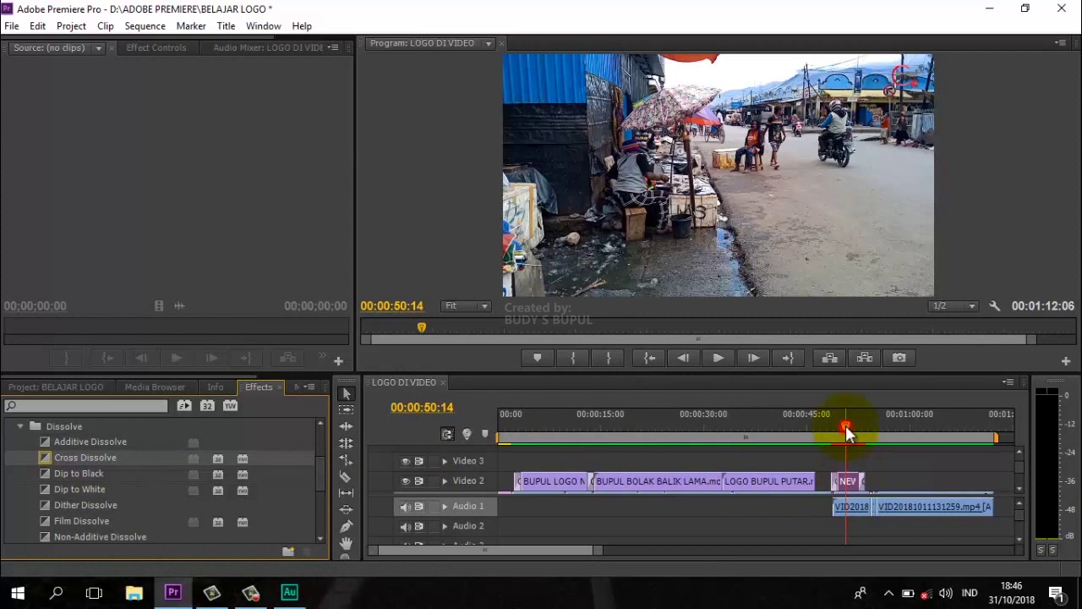
drag(845, 424, 816, 423)
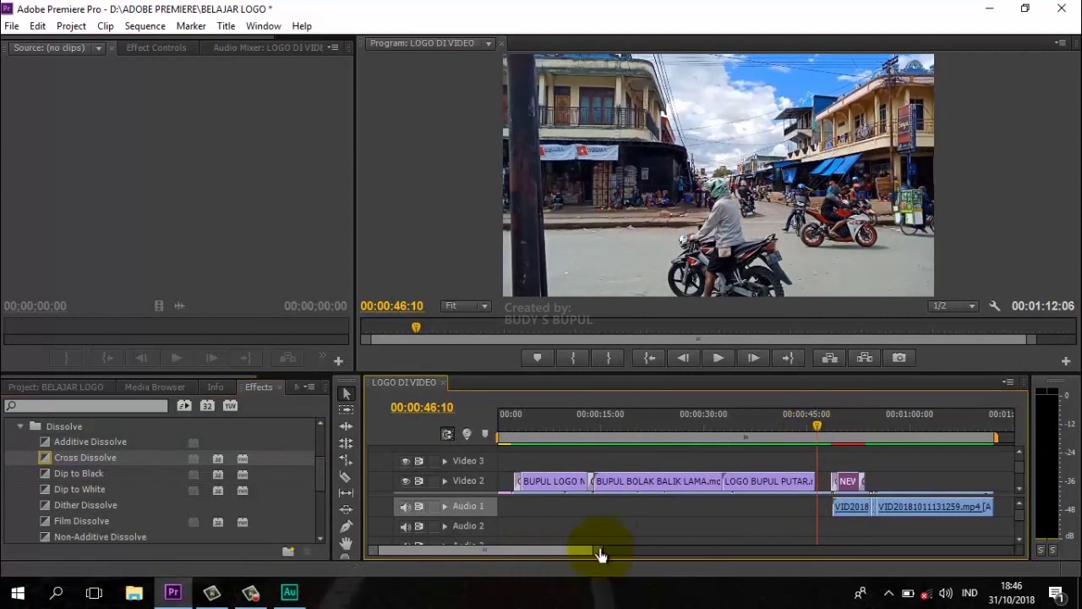
Step: Butt NEW.png against LOGO BUPUL PUTAR.mov, preview the dissolve, and extend NEW.png to end near 00:01:12
drag(600, 554, 532, 558)
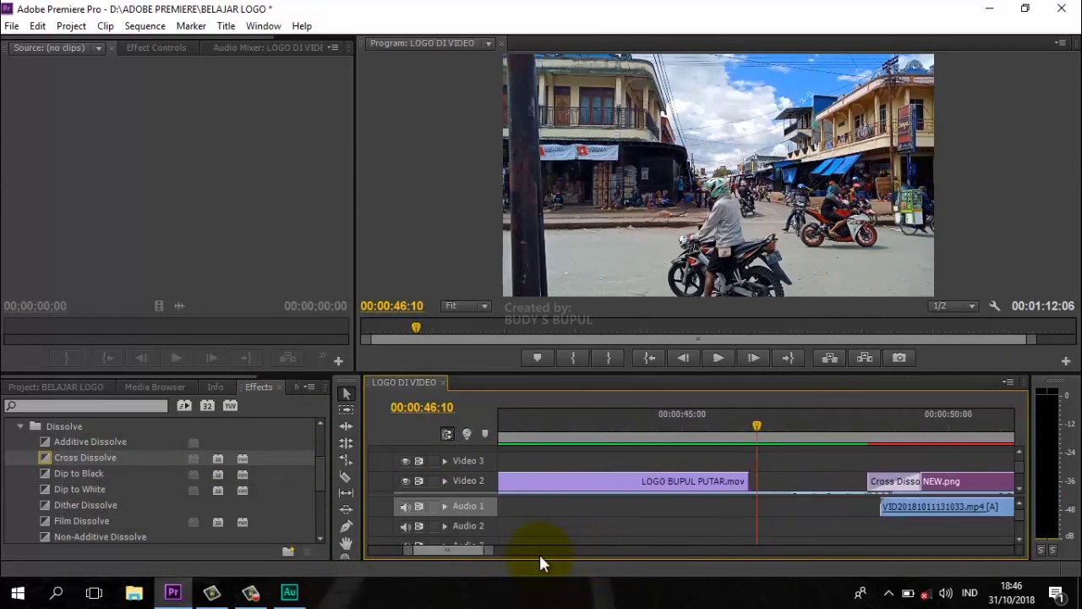
drag(759, 431, 751, 423)
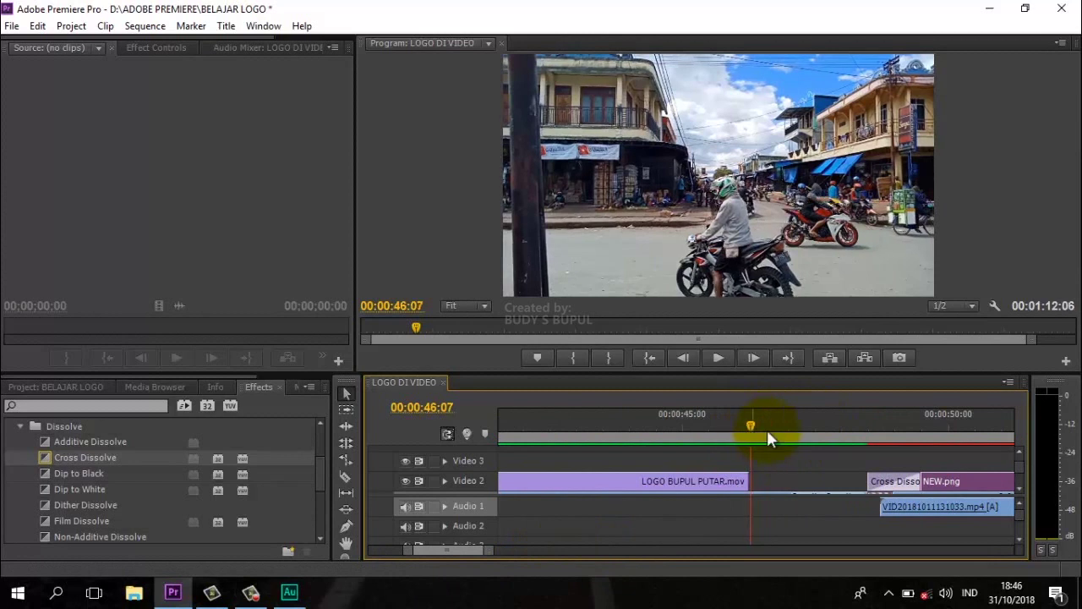
drag(953, 479, 843, 479)
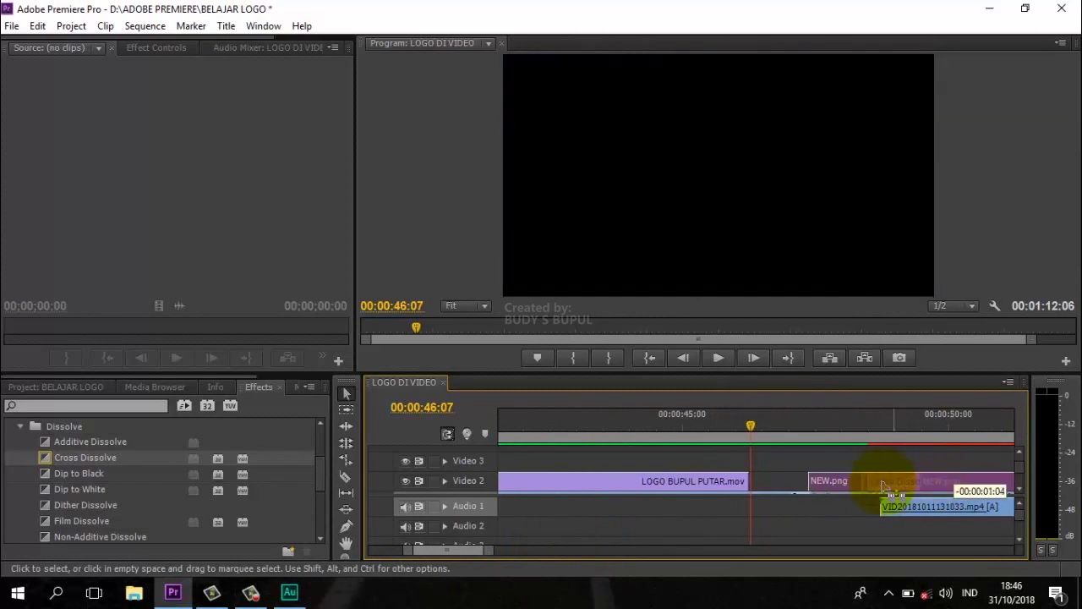
click(737, 423)
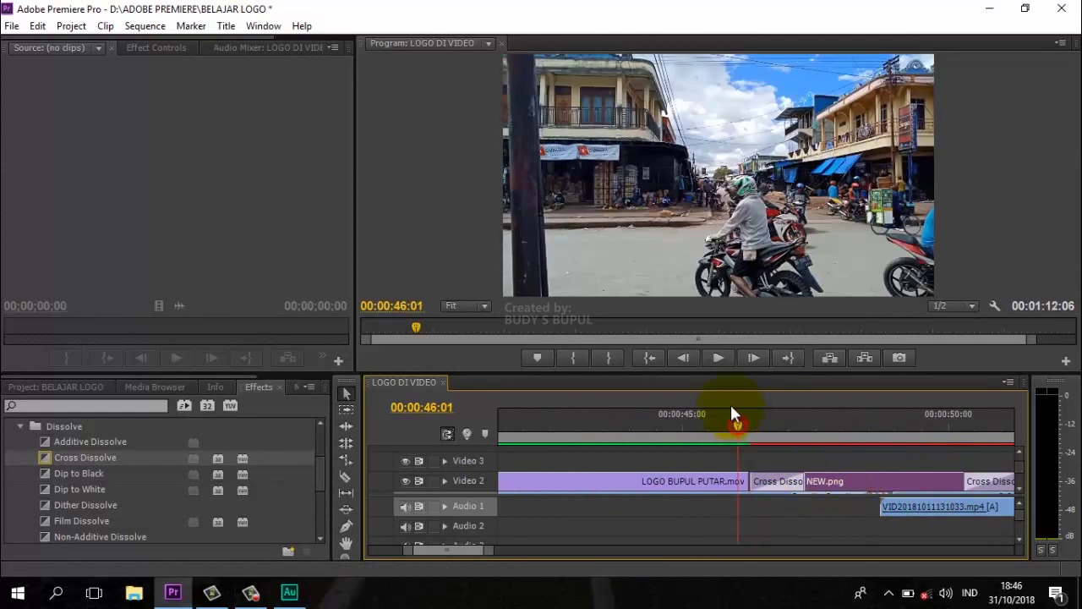
click(718, 359)
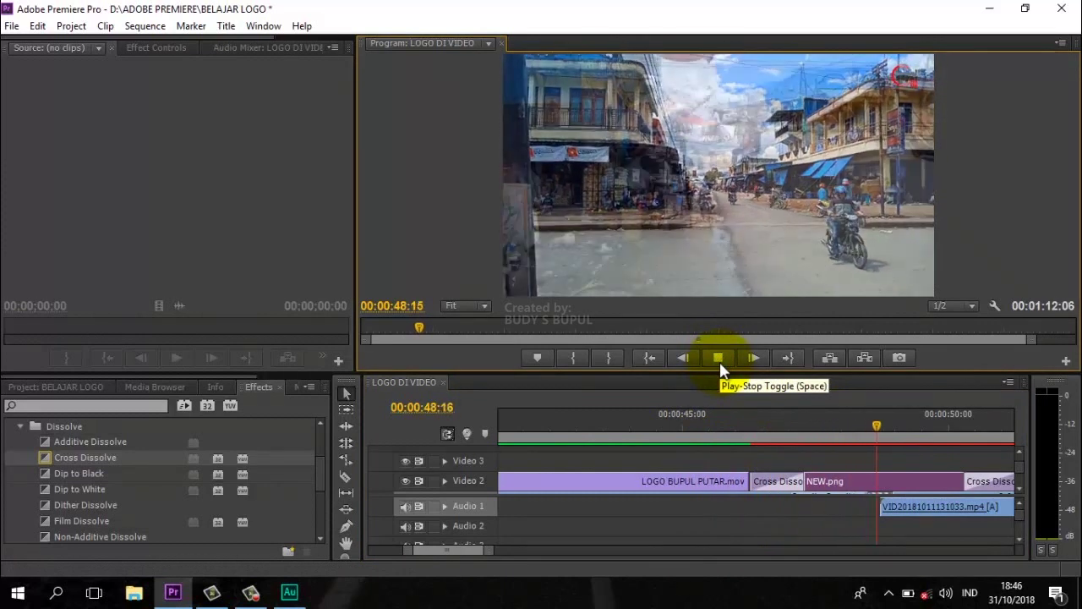
click(718, 358)
drag(493, 551, 564, 556)
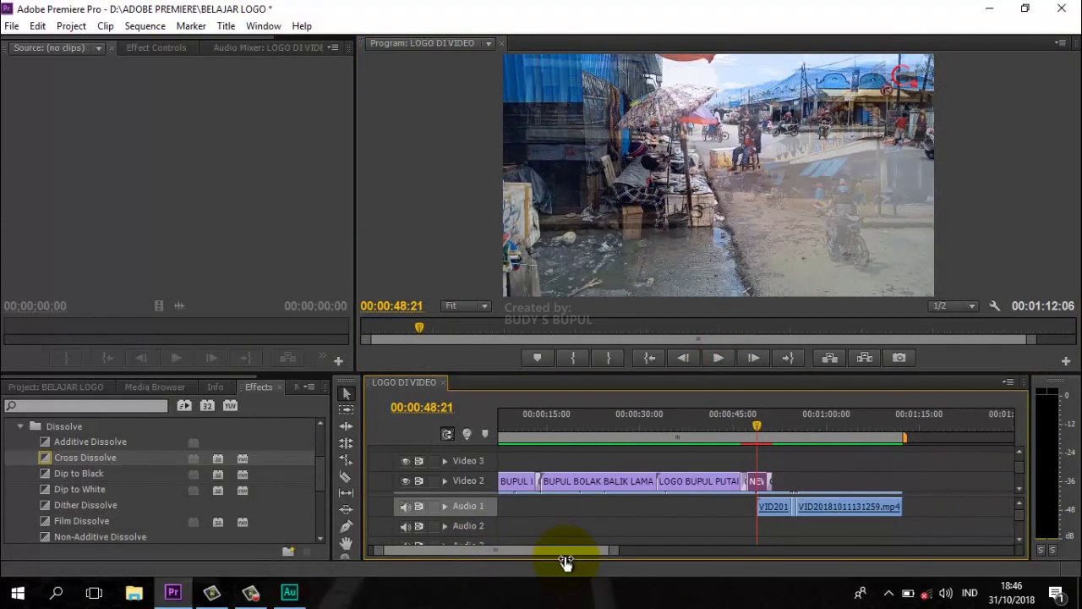
drag(780, 481, 898, 481)
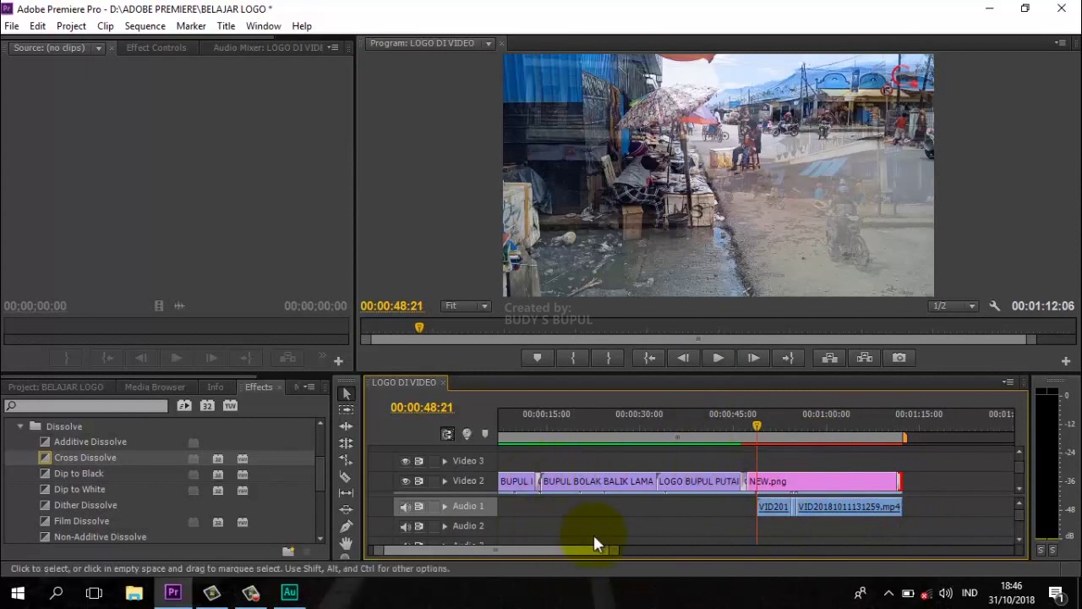
Step: Marquee-select the four Video 2 clips from BUPUL LOGO NET.mov through NEW.png
click(518, 425)
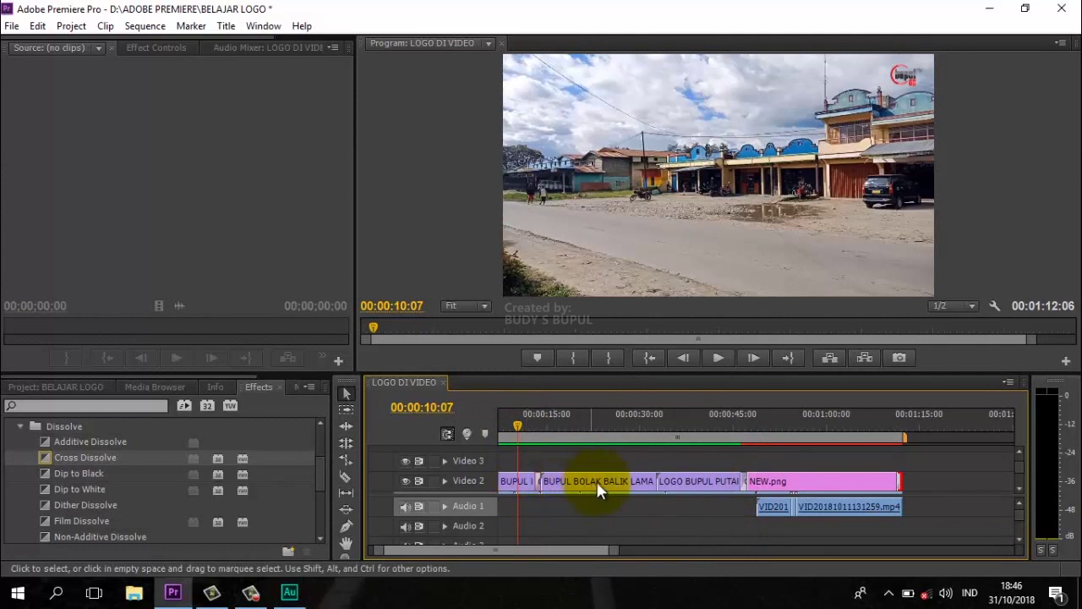
click(817, 484)
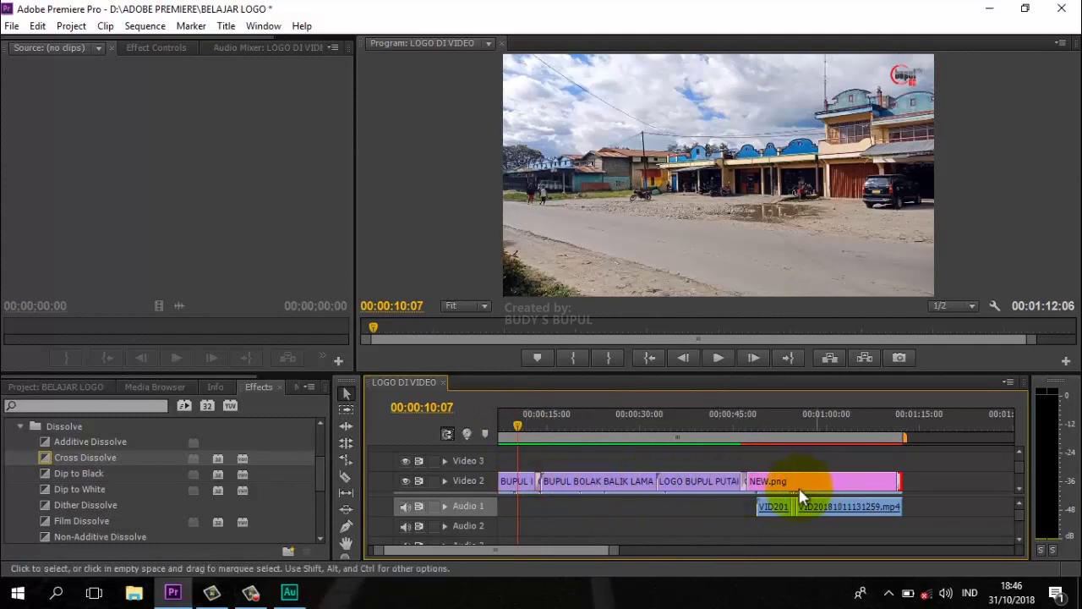
drag(618, 555, 715, 554)
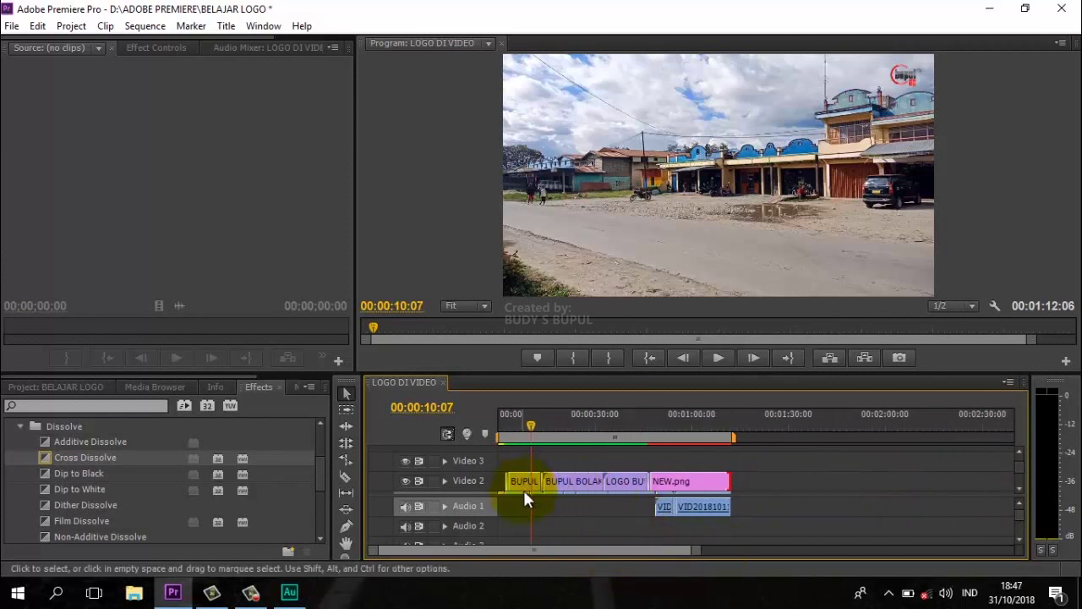
drag(717, 486, 718, 486)
click(696, 480)
drag(785, 476, 516, 483)
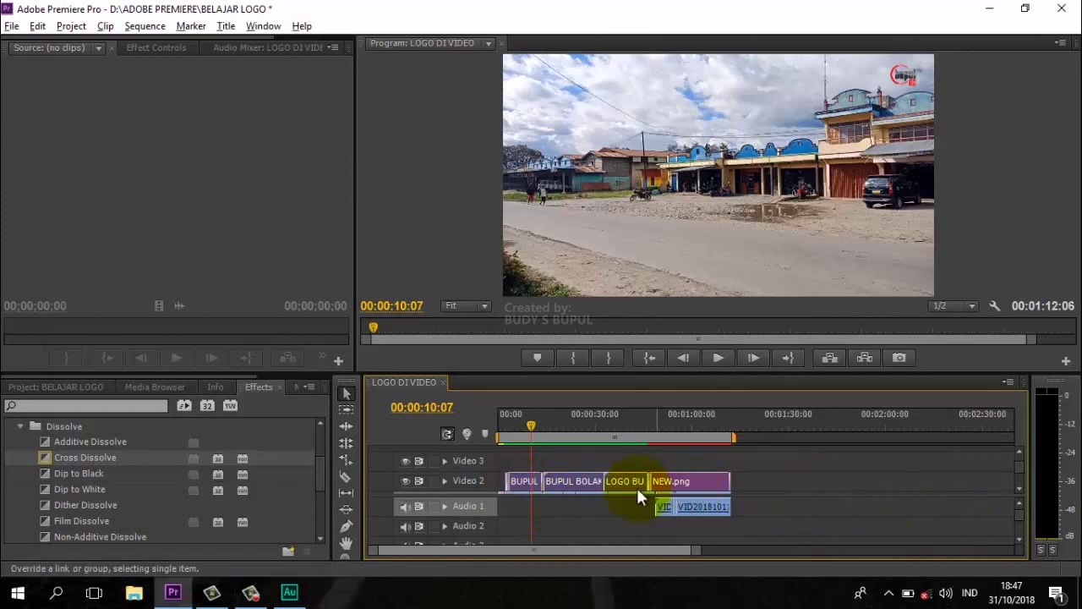
Step: Alt-drag copies of the Video 2 logo clip group rightward twice so the run repeats along the track
drag(629, 479, 881, 486)
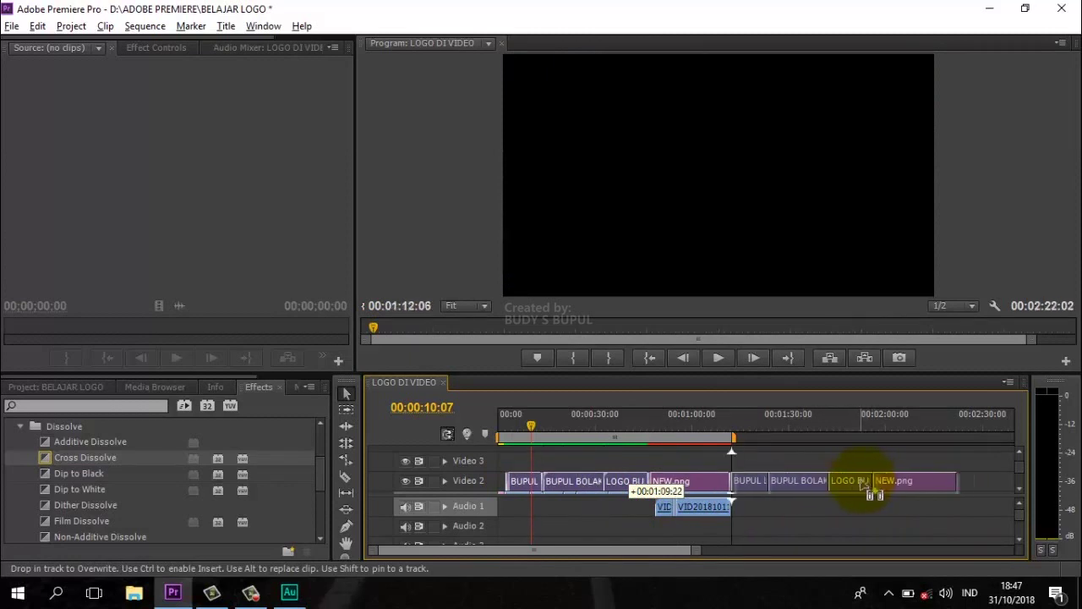
drag(882, 486, 864, 490)
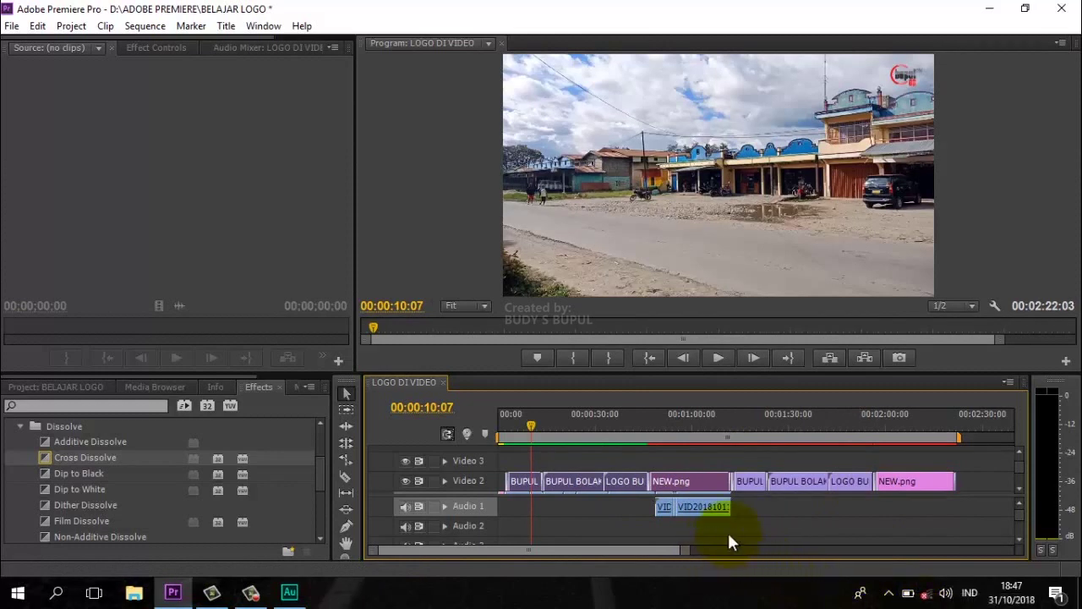
click(799, 511)
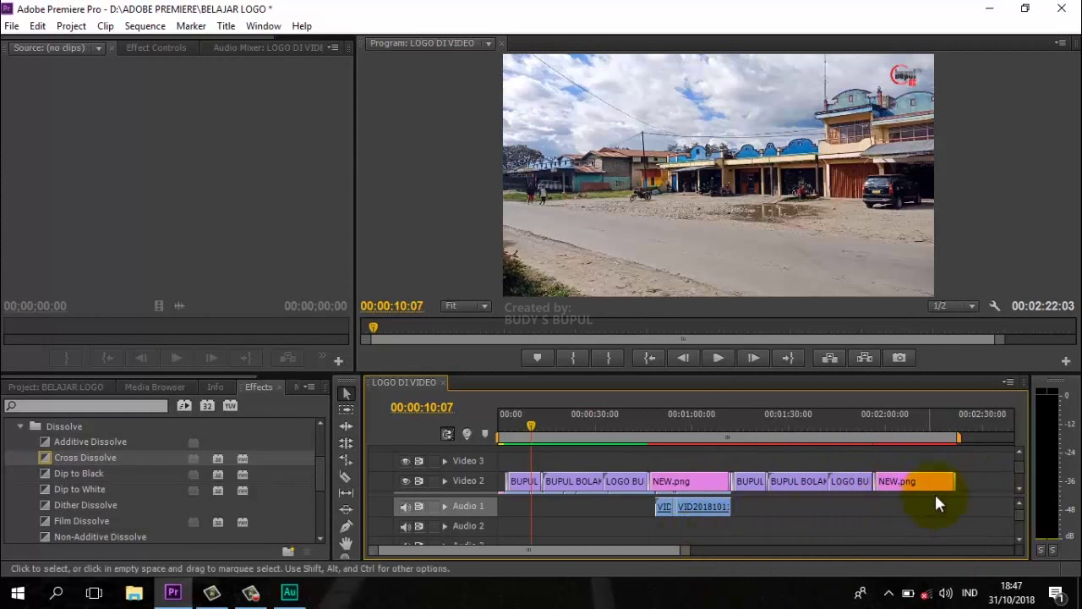
drag(981, 475, 520, 481)
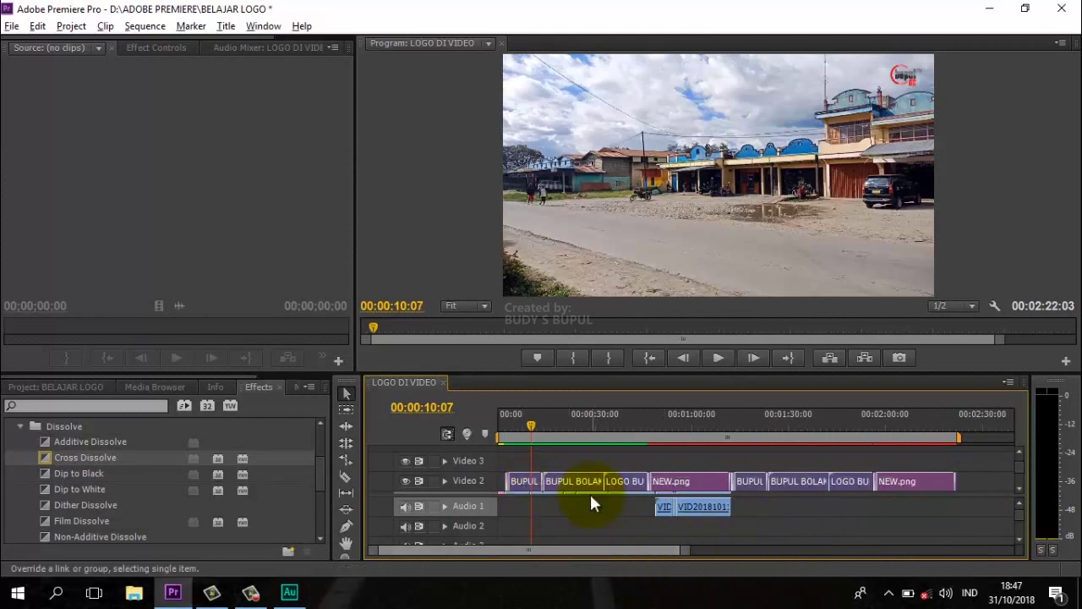
mouse_move(561, 479)
mouse_down()
mouse_move(1015, 495)
mouse_move(898, 494)
mouse_up()
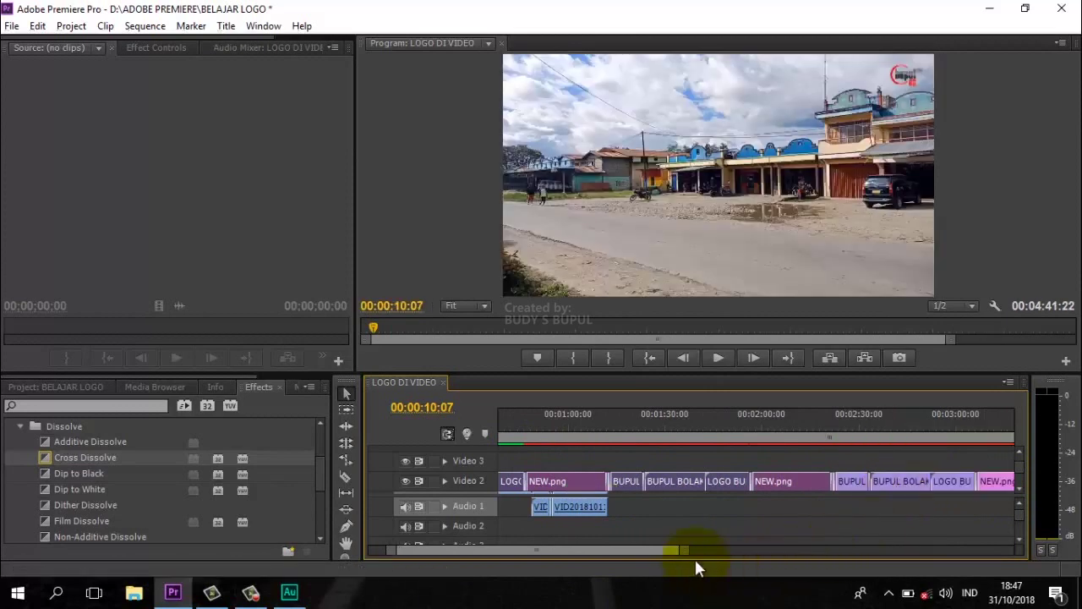
drag(687, 553, 872, 551)
Step: Shift the first logo clip group further along Video 2 and set the playhead at that point
click(842, 477)
drag(843, 476, 519, 482)
click(676, 517)
click(522, 480)
alt+click(537, 482)
mouse_move(538, 480)
mouse_down()
mouse_move(833, 486)
mouse_move(822, 497)
mouse_up()
click(784, 506)
click(779, 435)
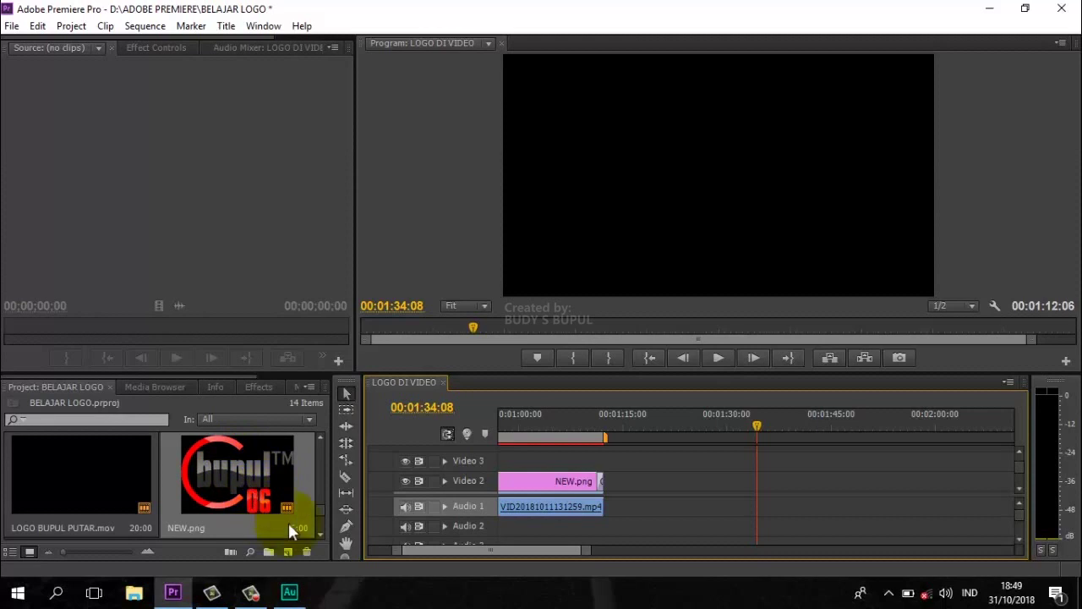
Step: Place another NEW.png clip from the Project panel onto Video 2 after the existing clips
click(234, 471)
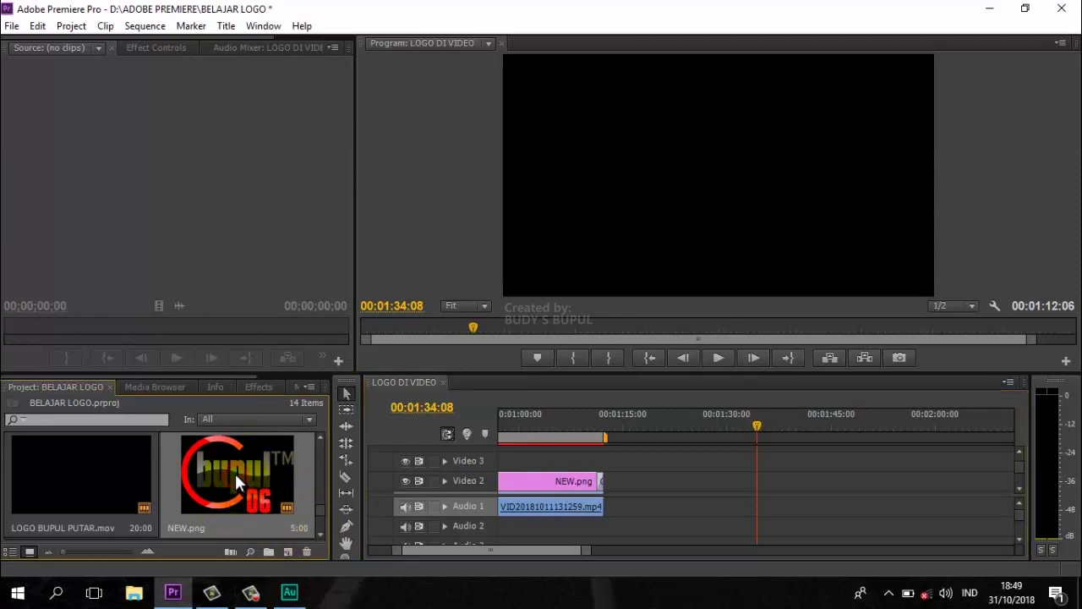
drag(349, 476, 640, 481)
click(637, 427)
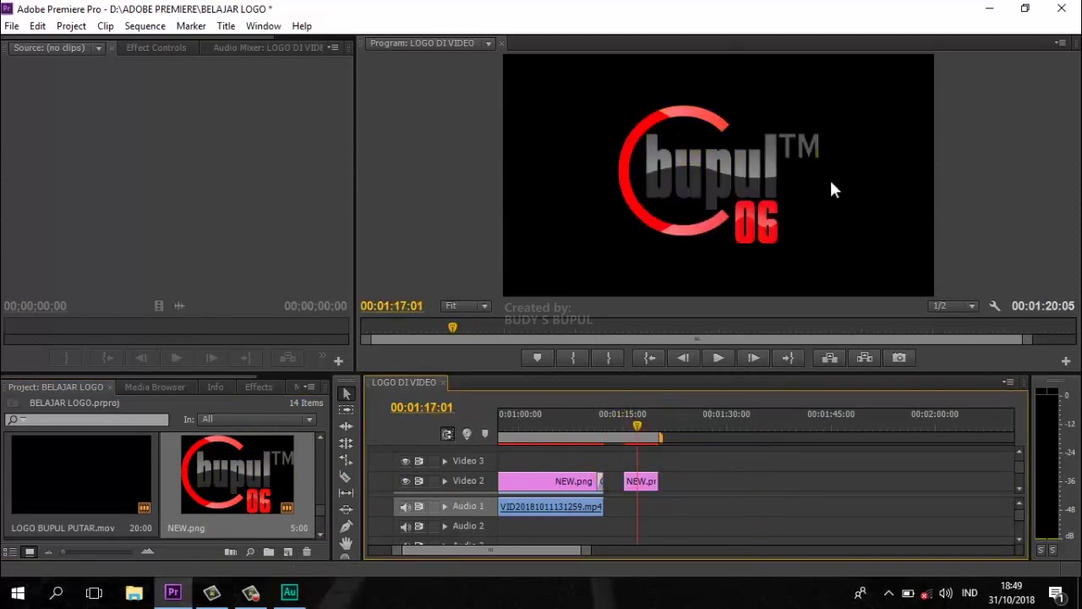
click(661, 483)
Step: Scale the new NEW.png logo down into the top-right corner of the frame
double_click(723, 186)
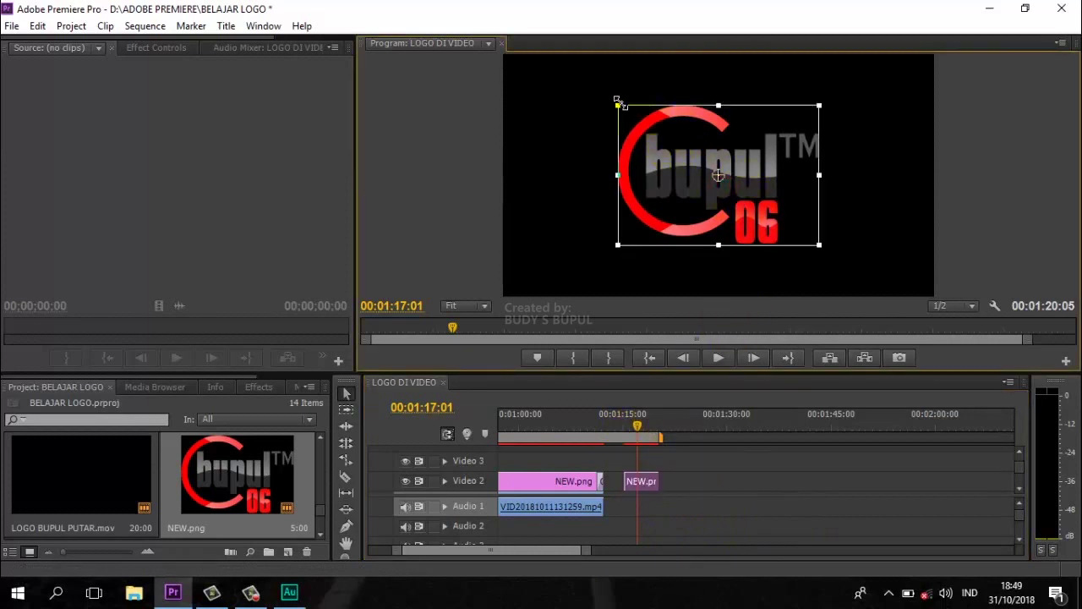
mouse_move(619, 102)
mouse_down()
mouse_move(702, 165)
mouse_move(906, 78)
mouse_up()
click(997, 291)
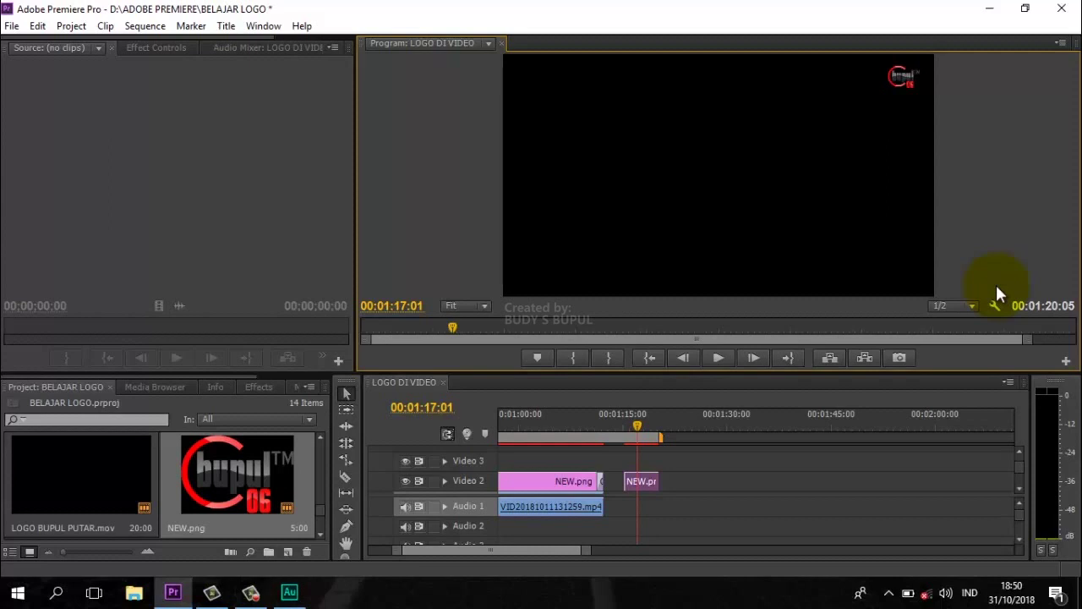
click(638, 425)
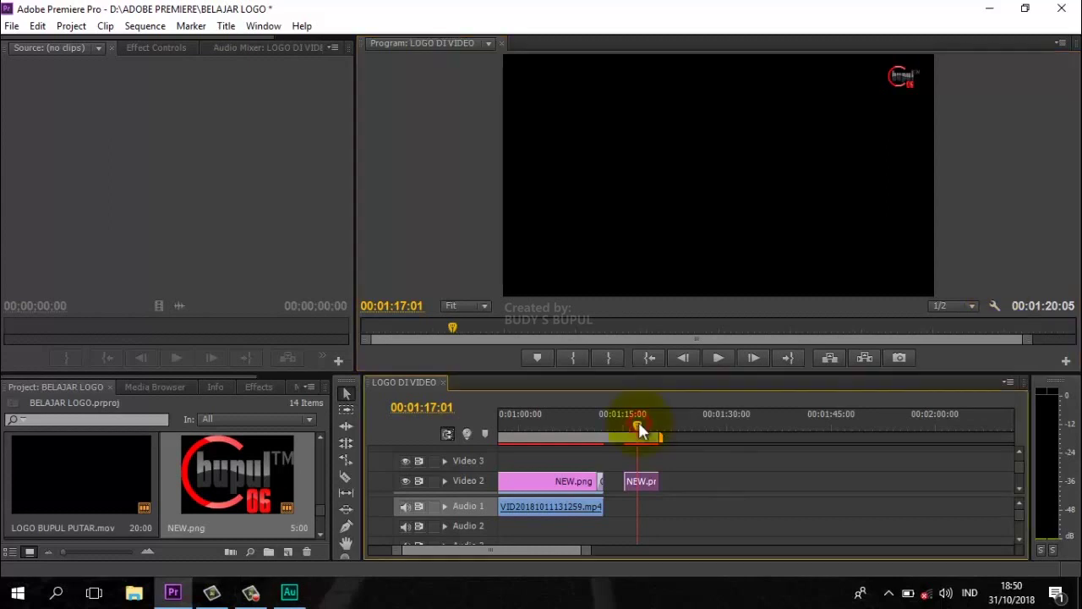